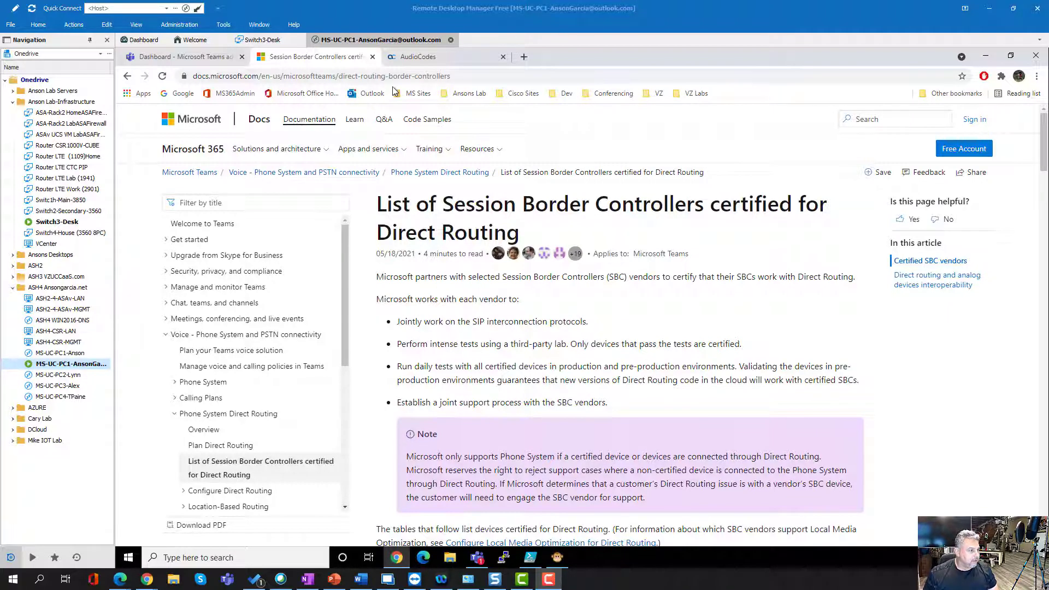
Highlight the '911 Service Provider Capable' and 'ELIN capable' columns for the AudioCodes Mediant models
scroll(527, 356, down, 5)
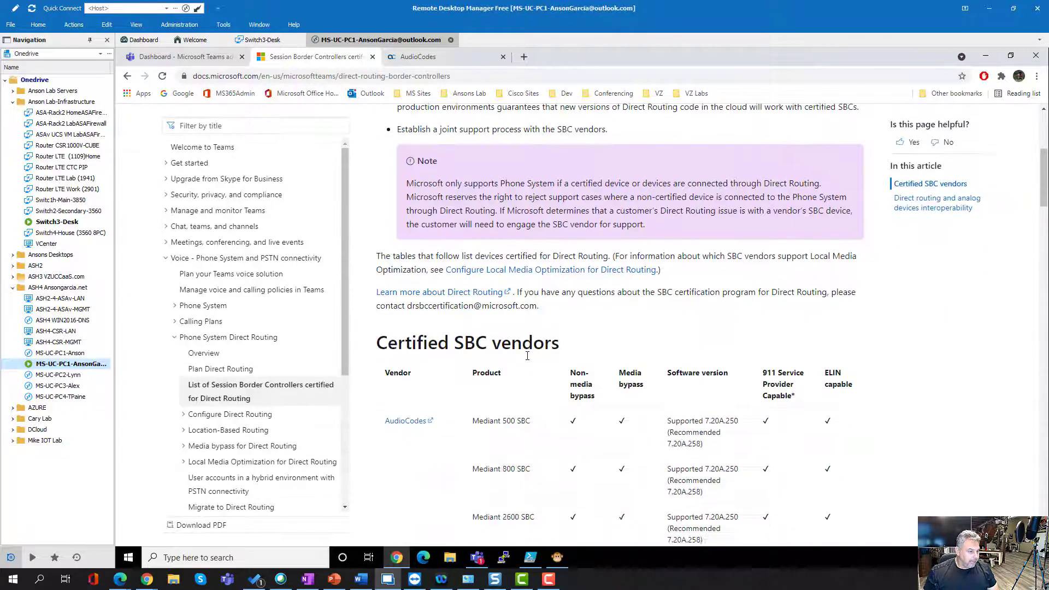
scroll(547, 364, down, 2)
scroll(644, 382, down, 1)
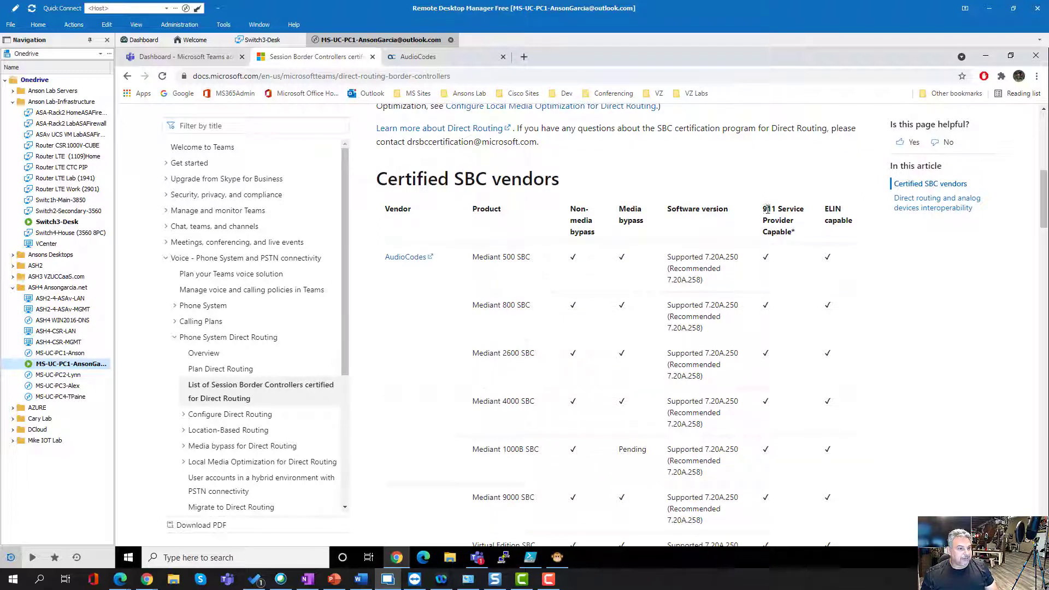
drag(771, 209, 792, 233)
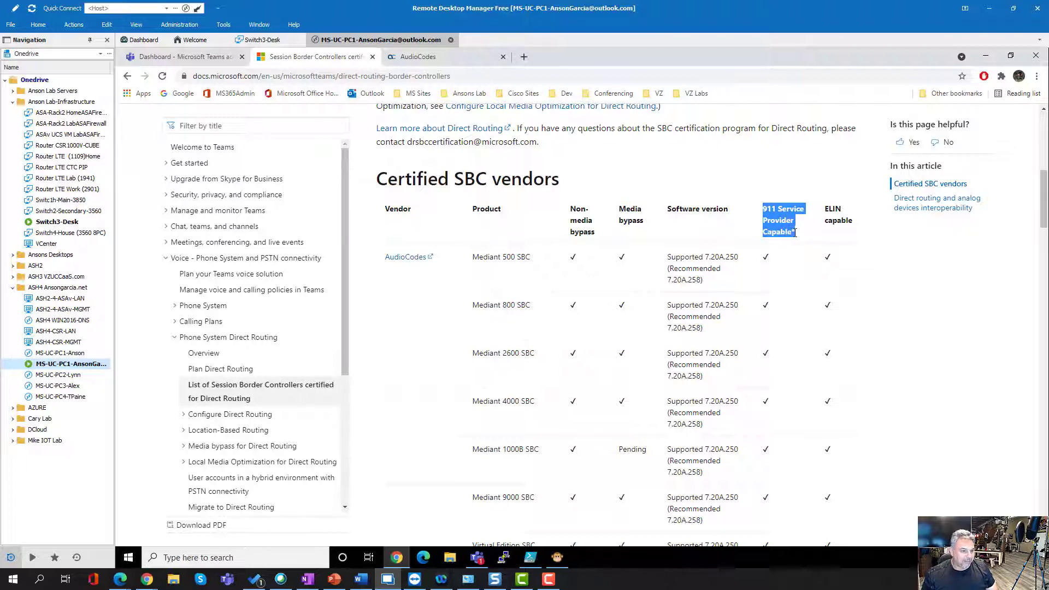
drag(827, 205, 848, 263)
click(850, 266)
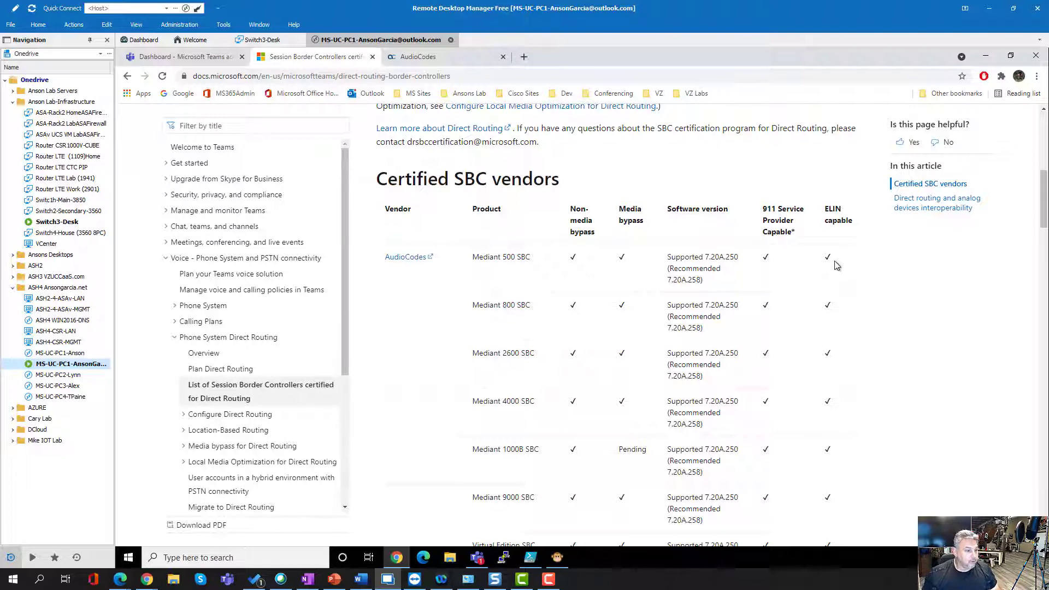
scroll(836, 266, down, 1)
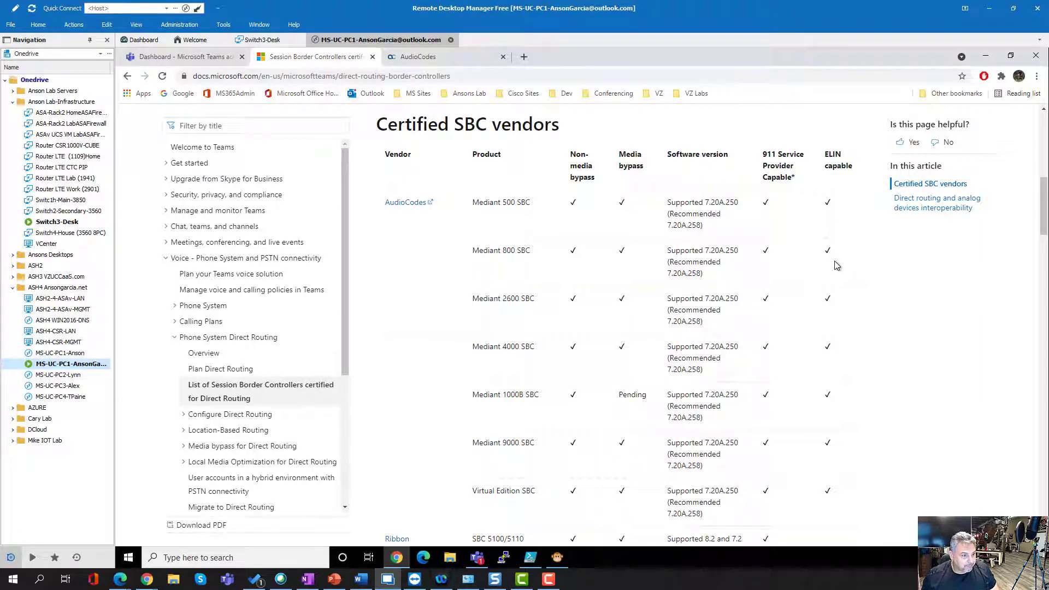
Highlight the Ribbon SBC SWe and SBC SWe Lite rows to compare their ELIN capability
scroll(834, 265, down, 1)
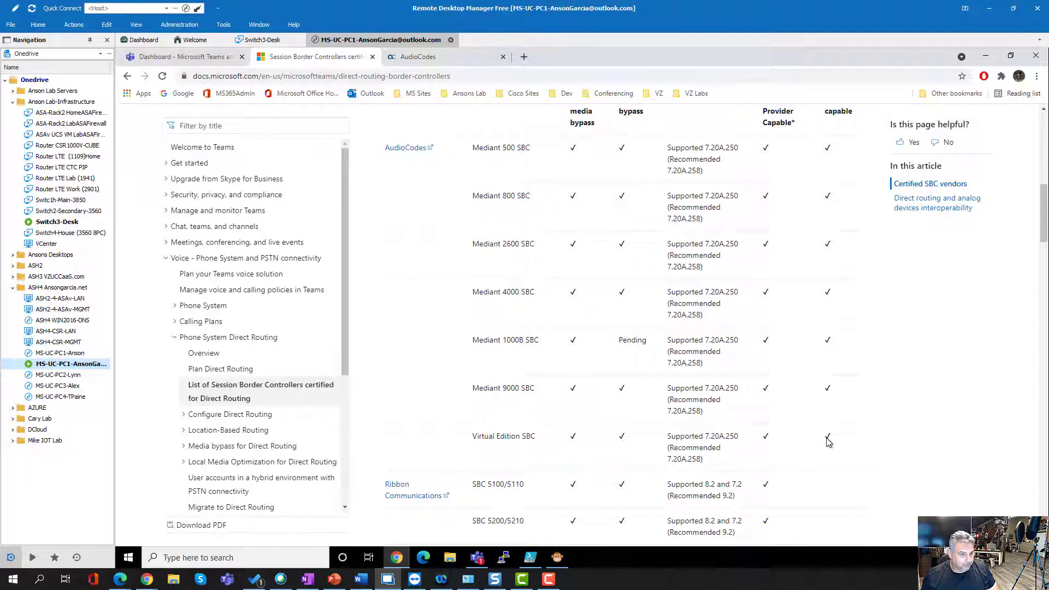
scroll(829, 441, down, 1)
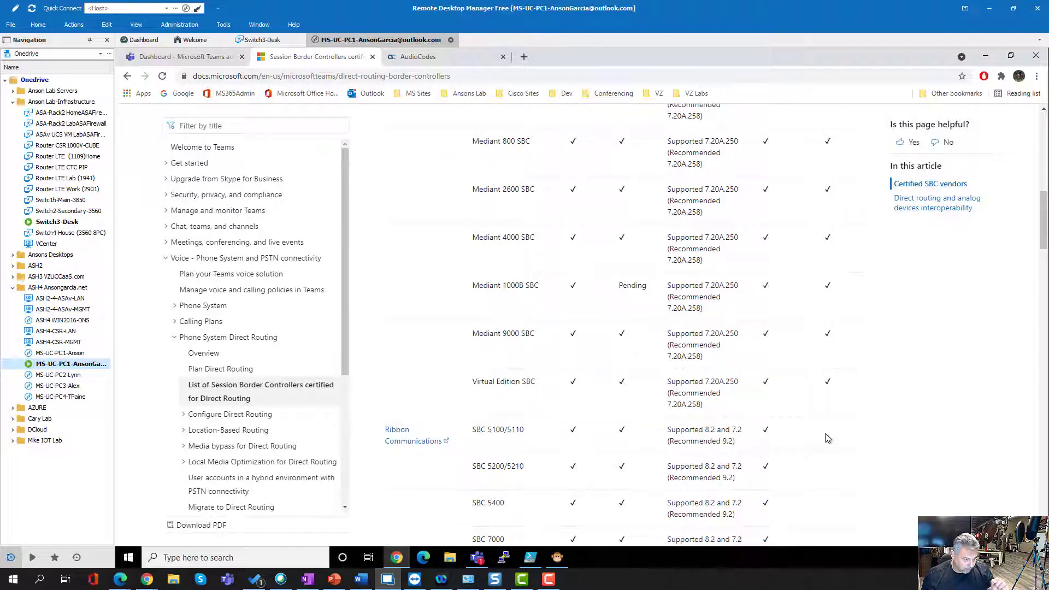
scroll(827, 438, down, 1)
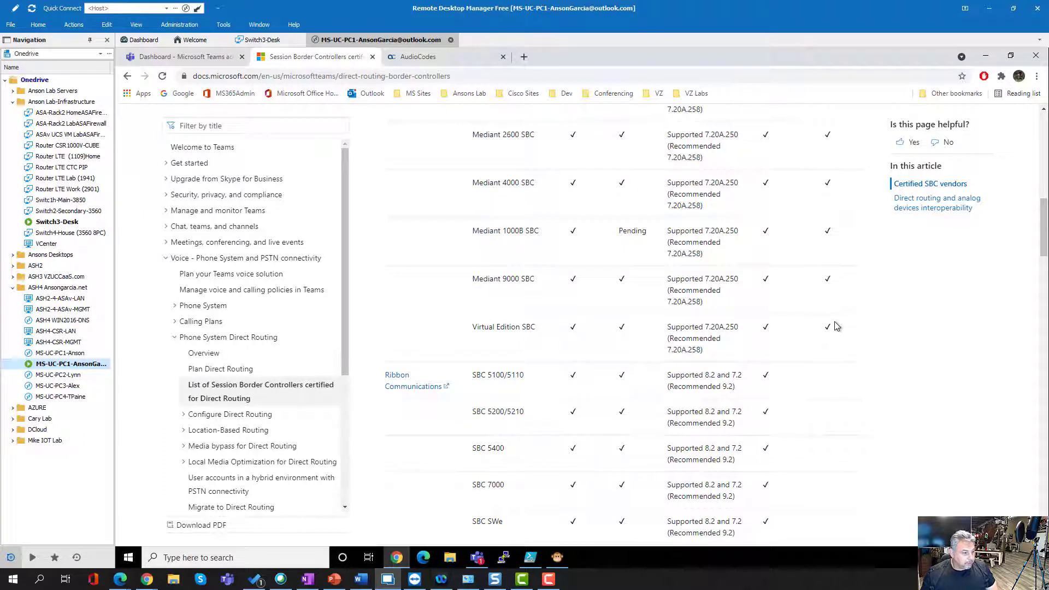
scroll(832, 328, down, 3)
triple_click(504, 358)
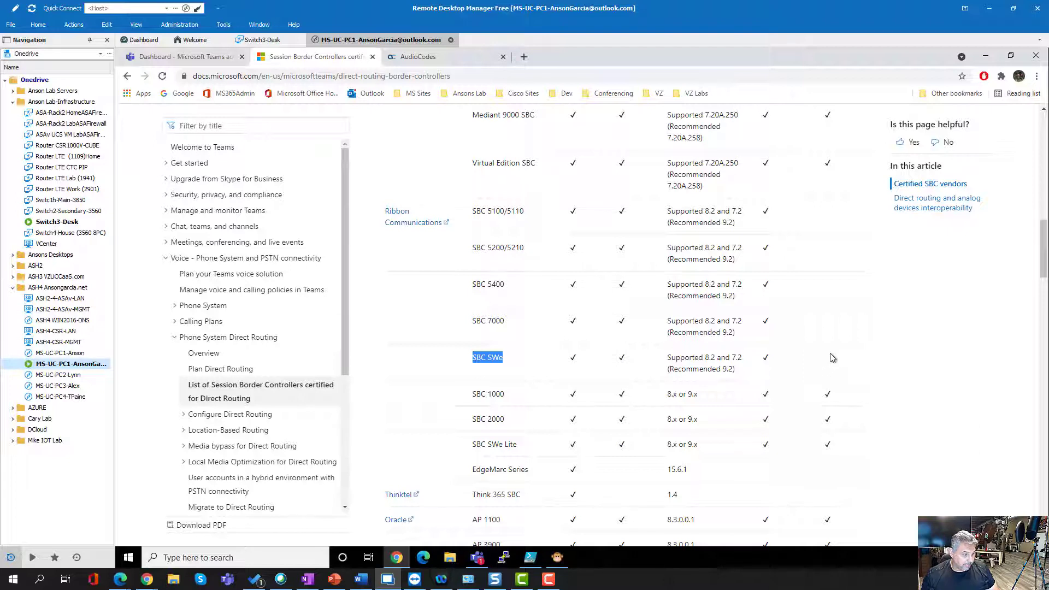
drag(473, 443, 524, 445)
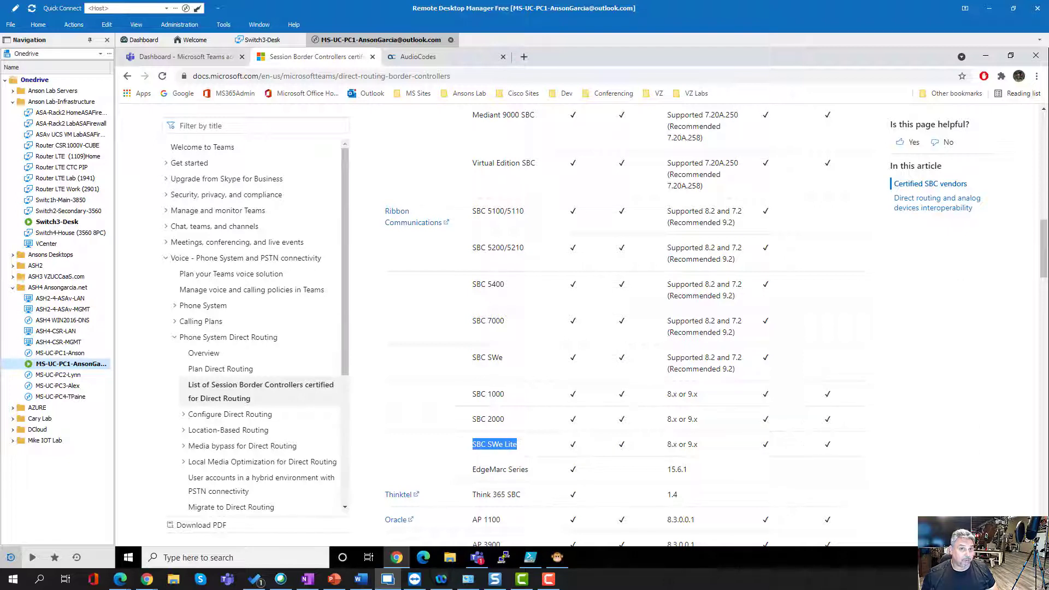
click(876, 333)
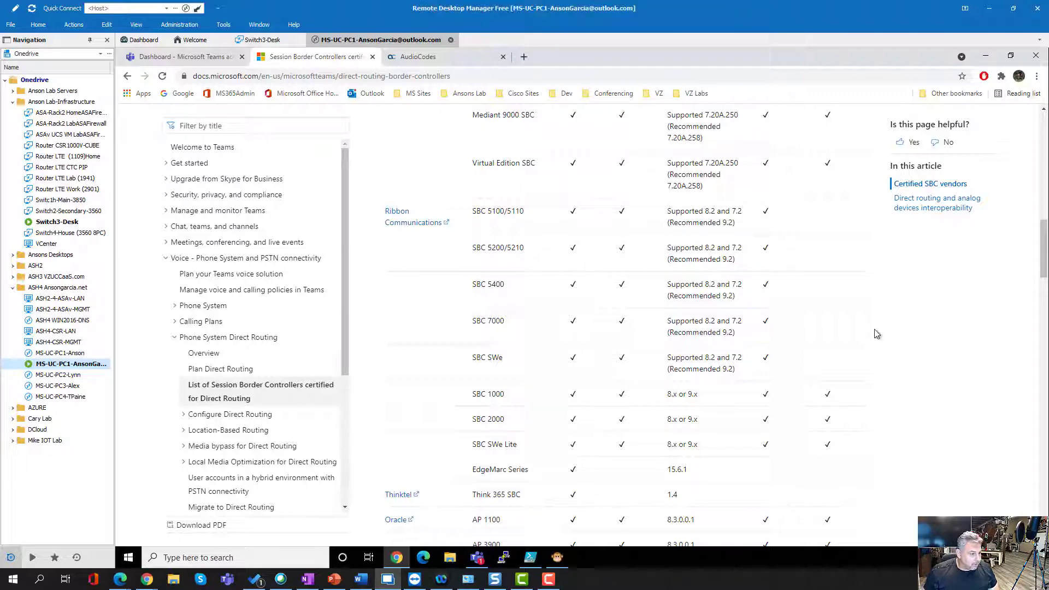
scroll(876, 333, up, 5)
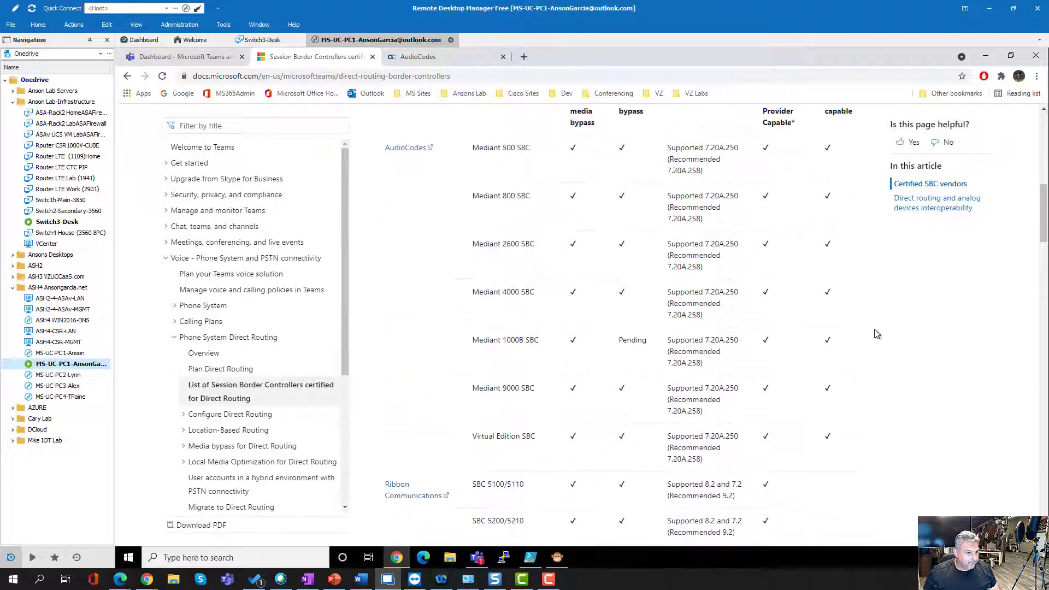
scroll(875, 333, up, 1)
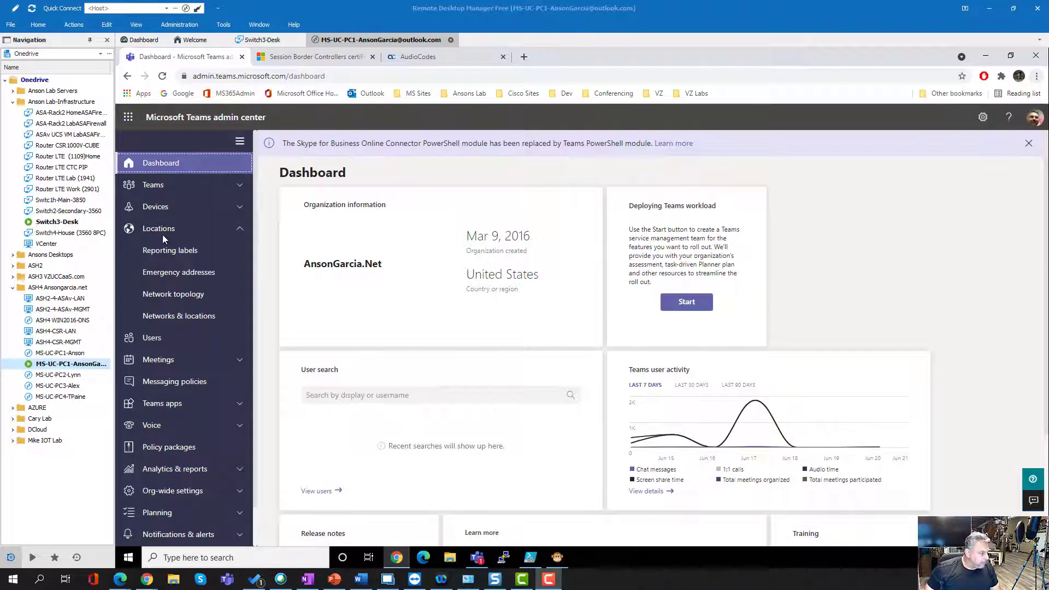
click(187, 272)
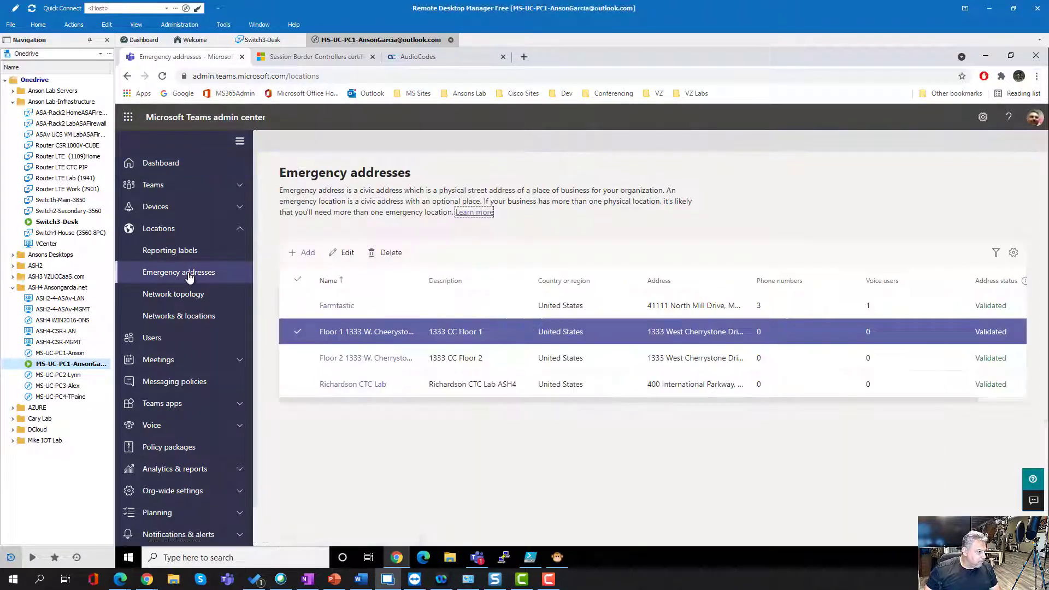
click(384, 332)
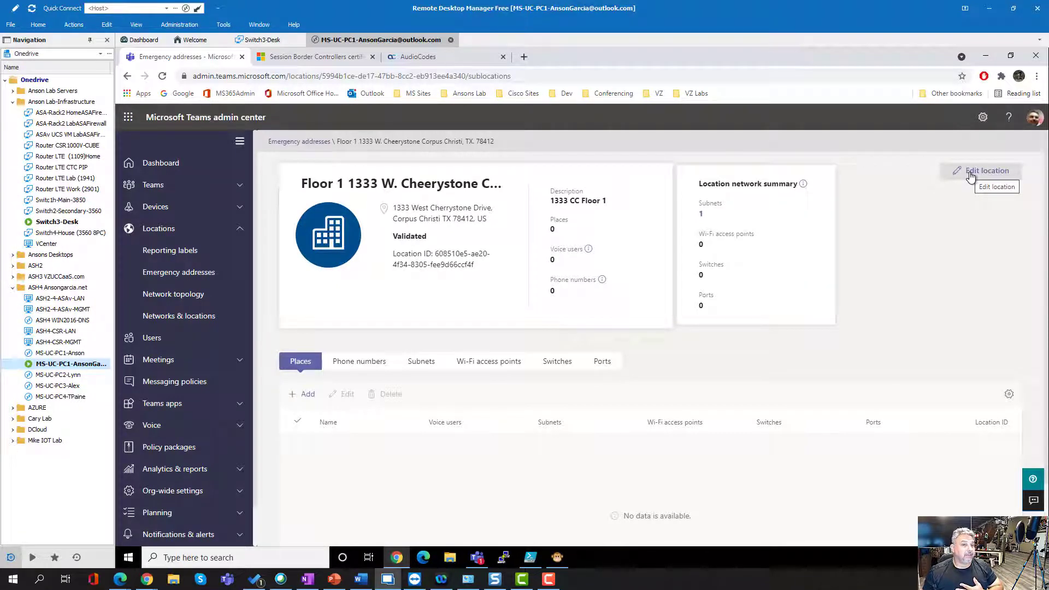
click(970, 174)
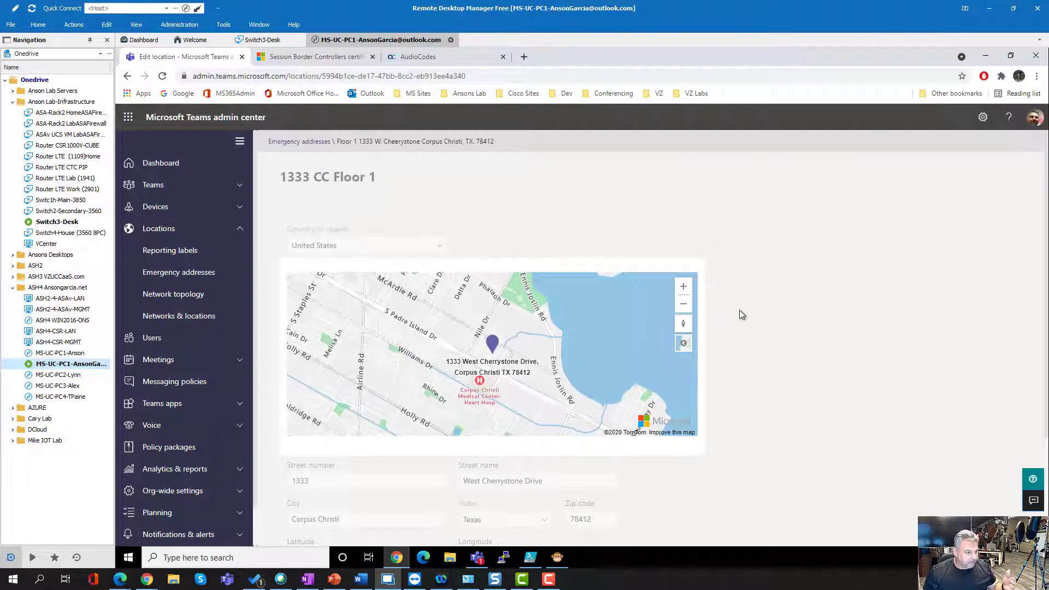
scroll(739, 310, down, 2)
scroll(739, 310, down, 1)
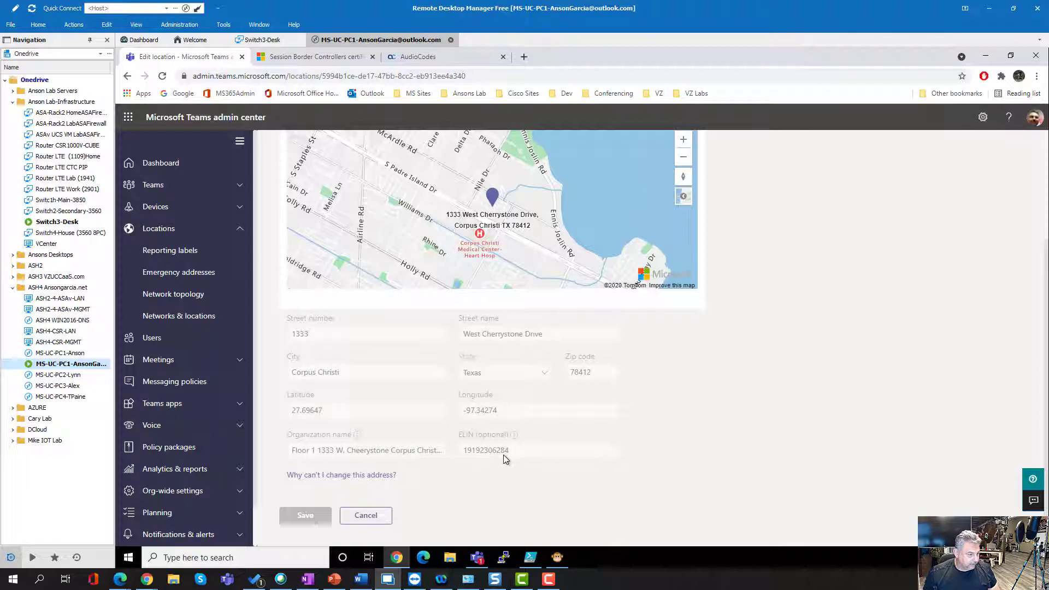
scroll(562, 423, up, 3)
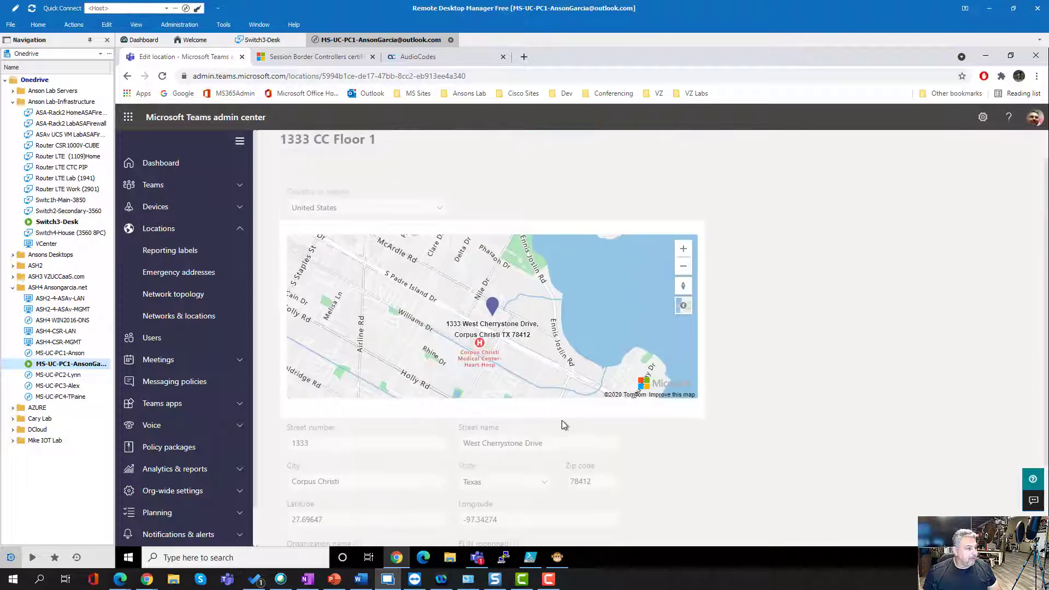
scroll(780, 246, up, 1)
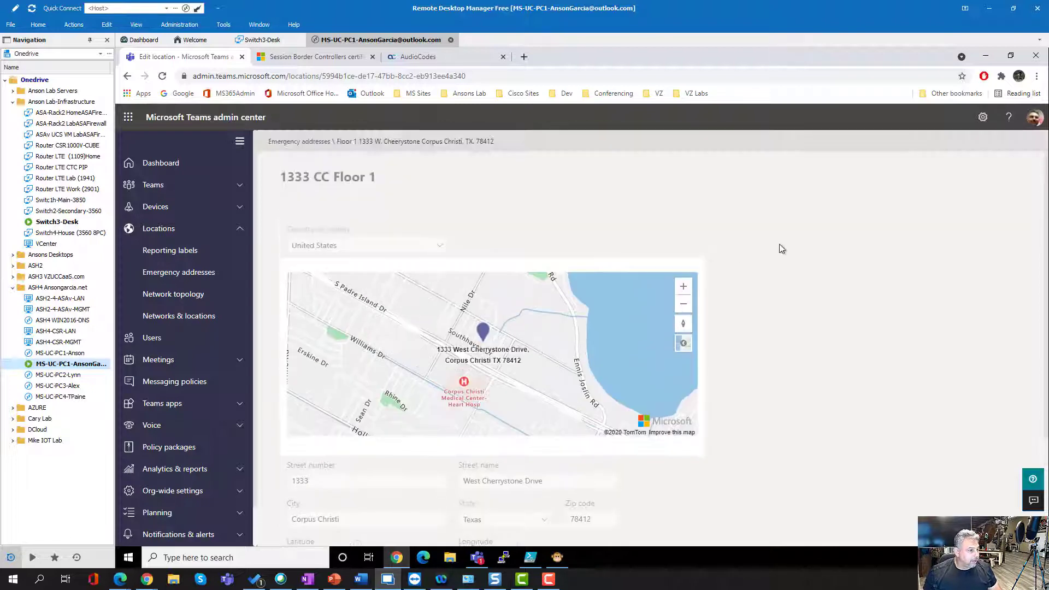
Open the Floor 2 Cherrystone address and review its ELIN in Edit location
click(318, 143)
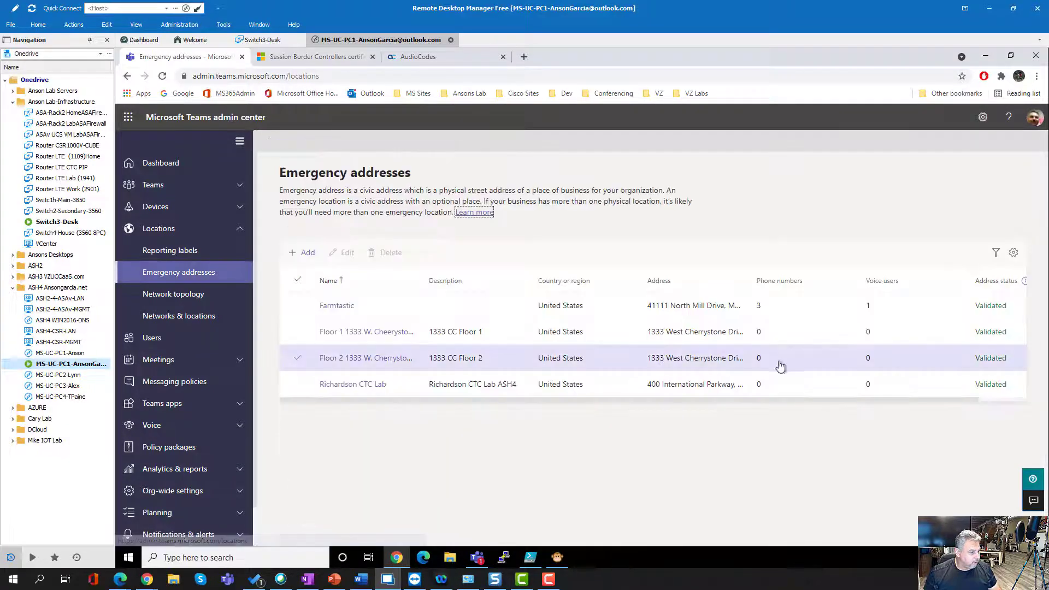
click(365, 361)
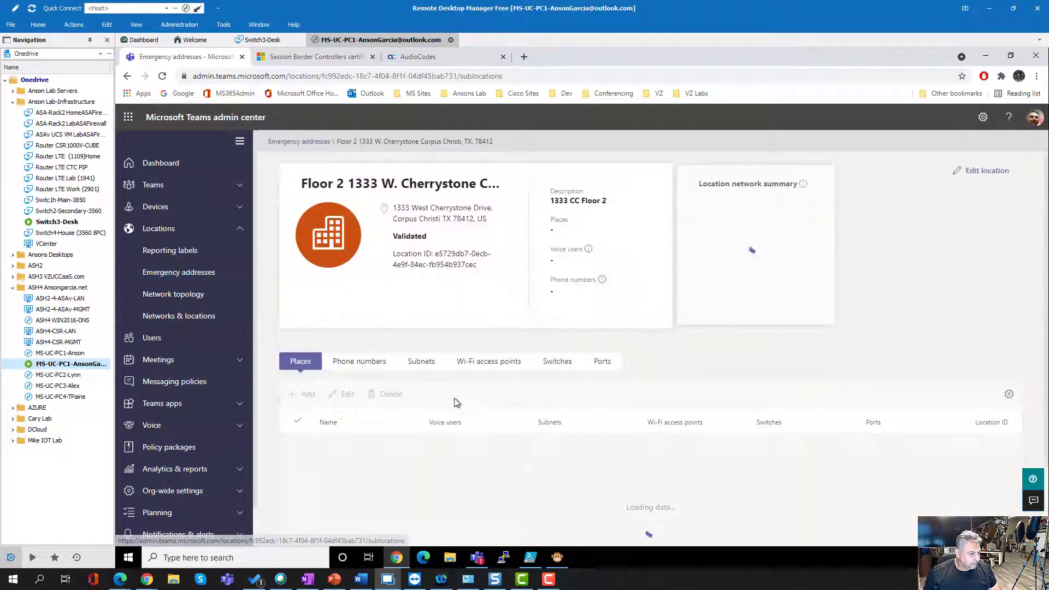
scroll(562, 394, down, 1)
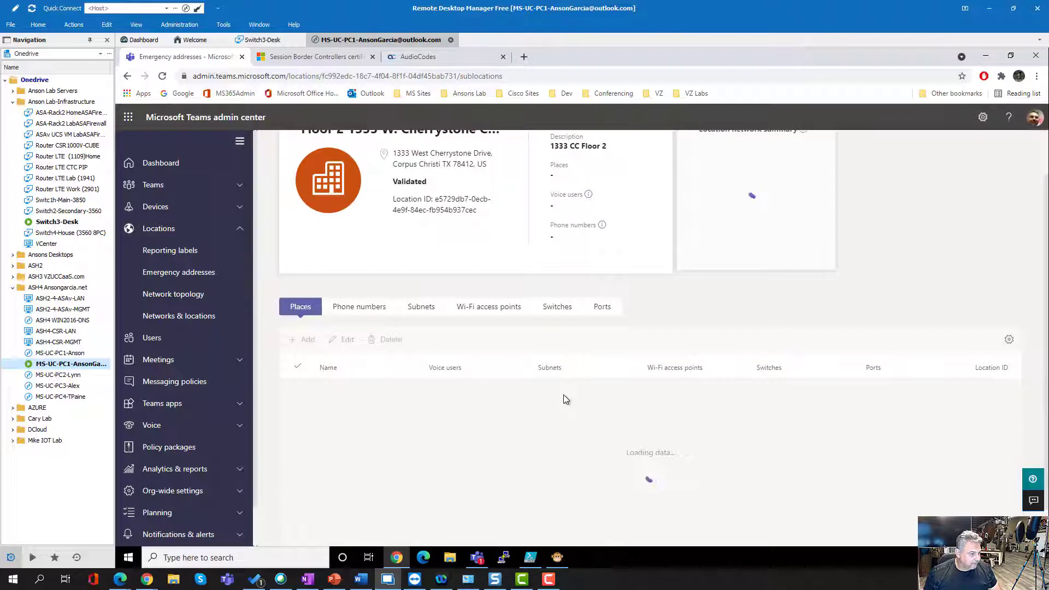
scroll(621, 379, up, 1)
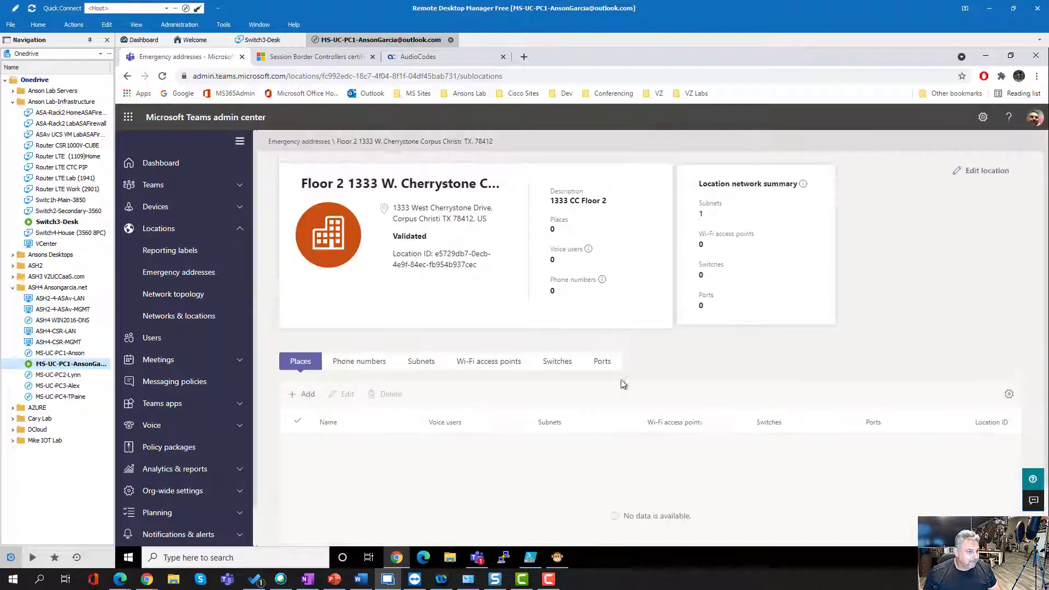
click(986, 173)
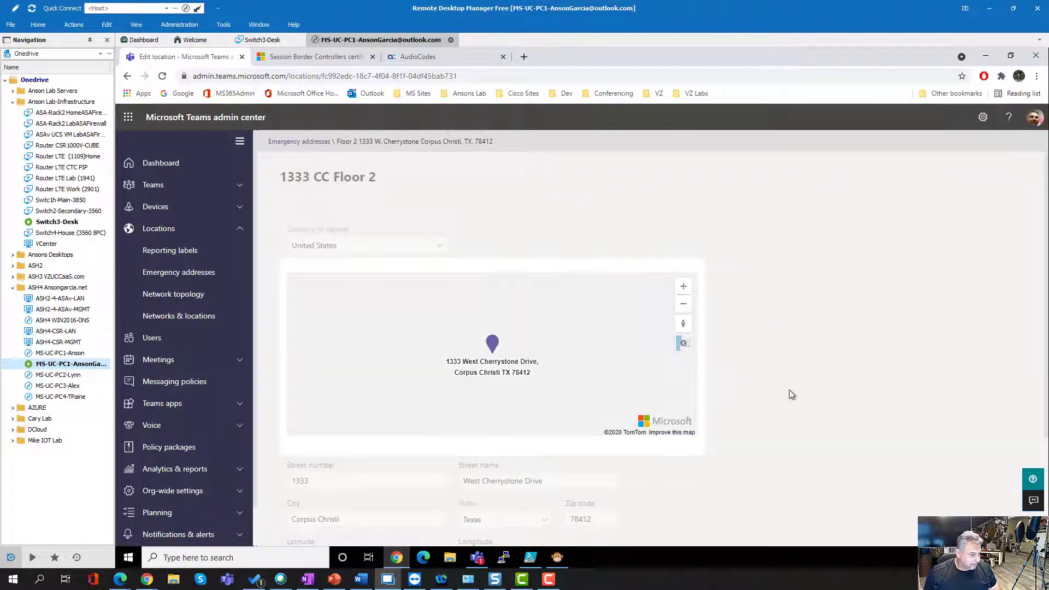
scroll(866, 384, down, 3)
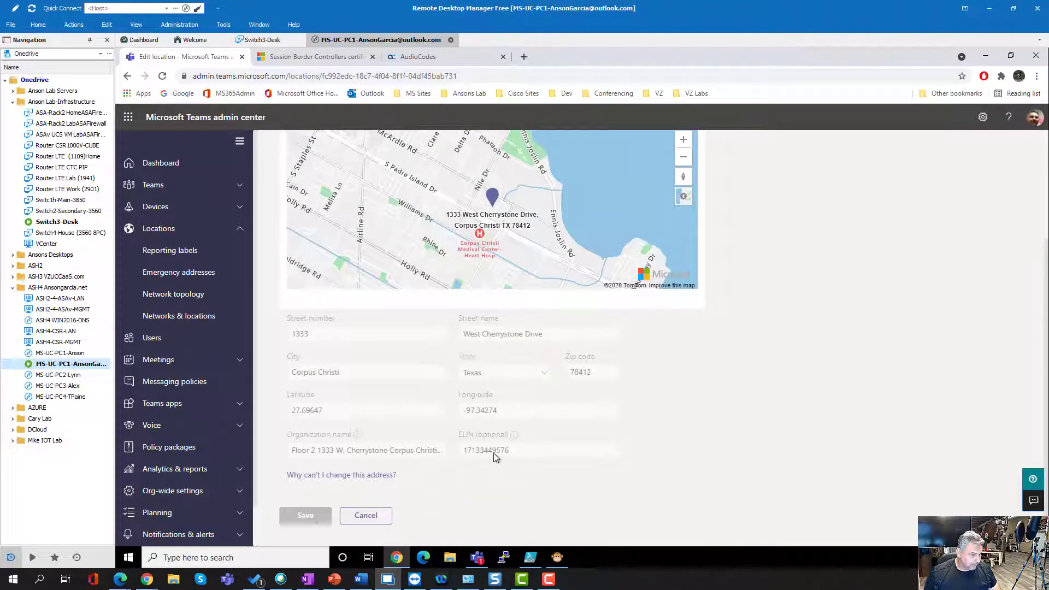
scroll(767, 374, up, 3)
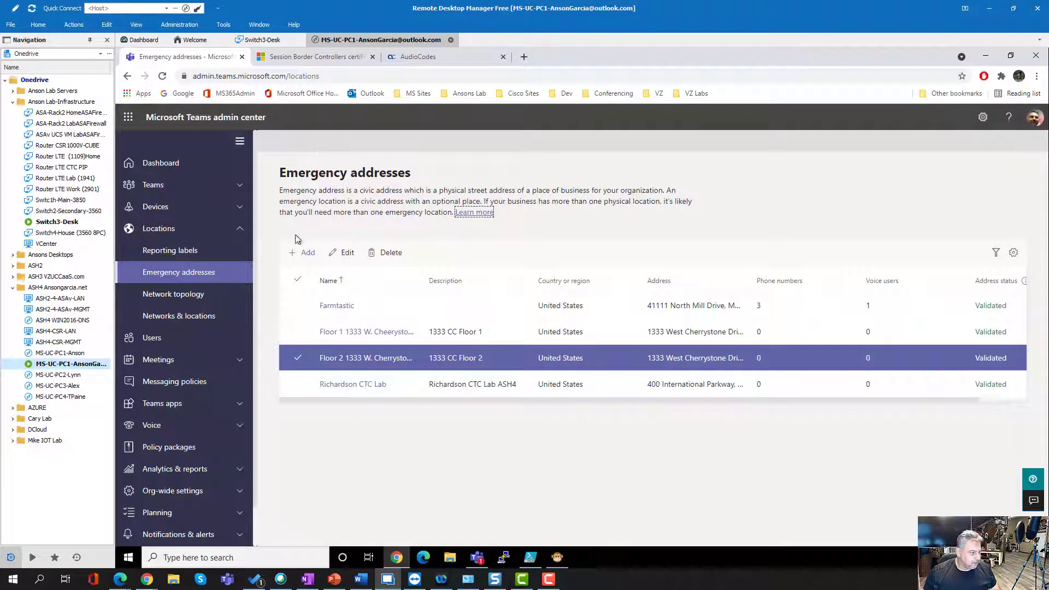
Review Farmtastic's details and Edit location view, then go back to the addresses list
click(336, 307)
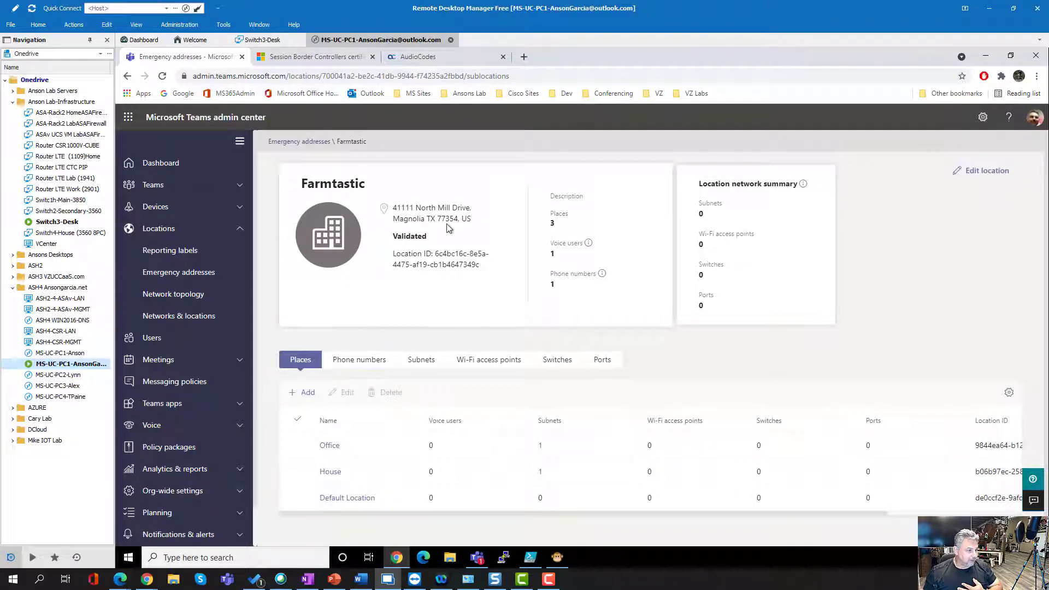
click(989, 174)
scroll(756, 471, down, 3)
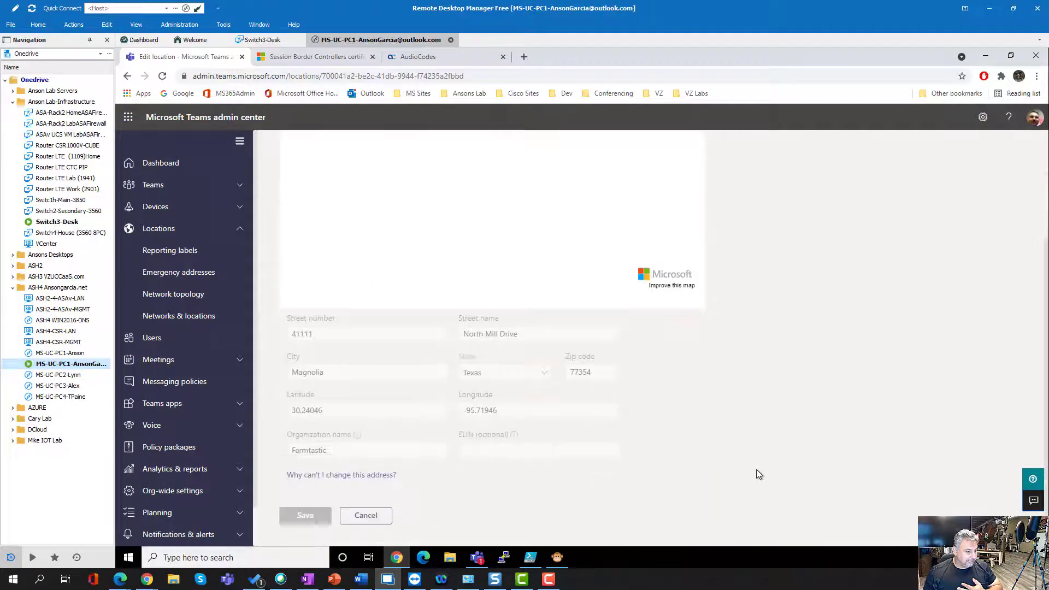
scroll(748, 448, up, 3)
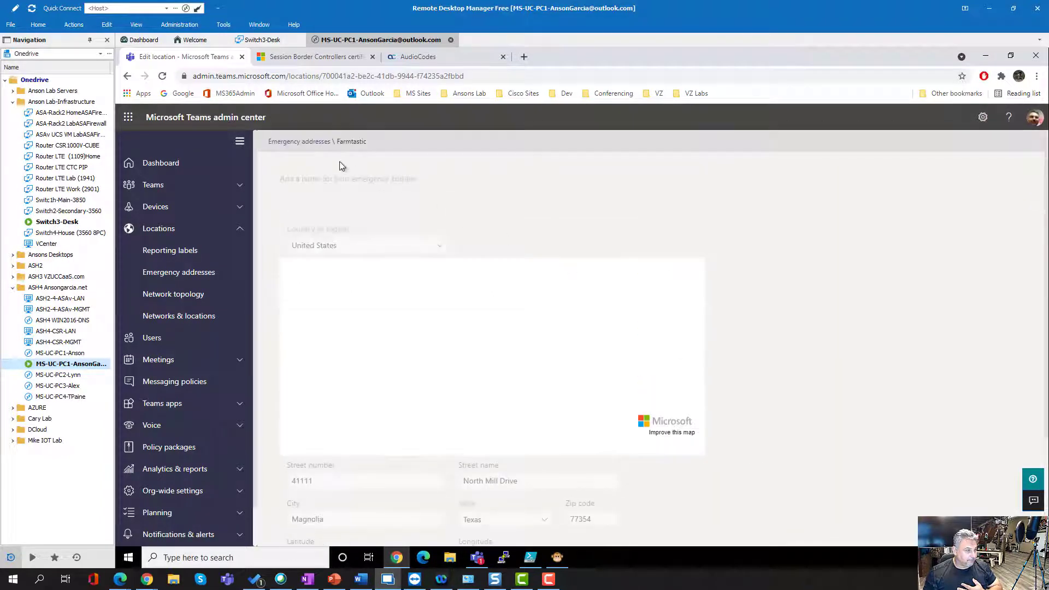
click(303, 142)
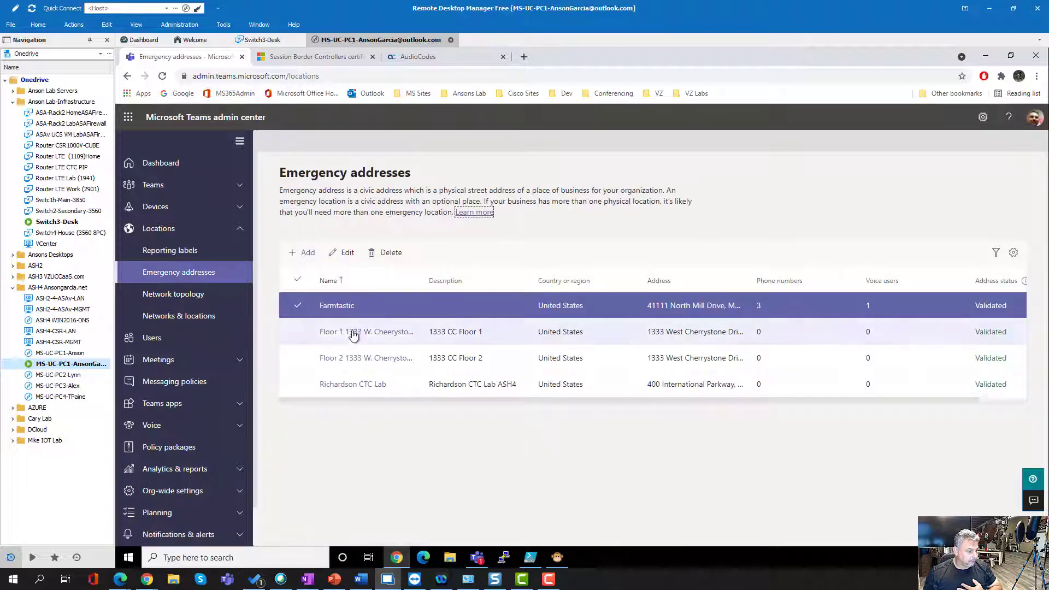
Reopen Farmtastic and review its places: Office, House and Default Location
click(337, 305)
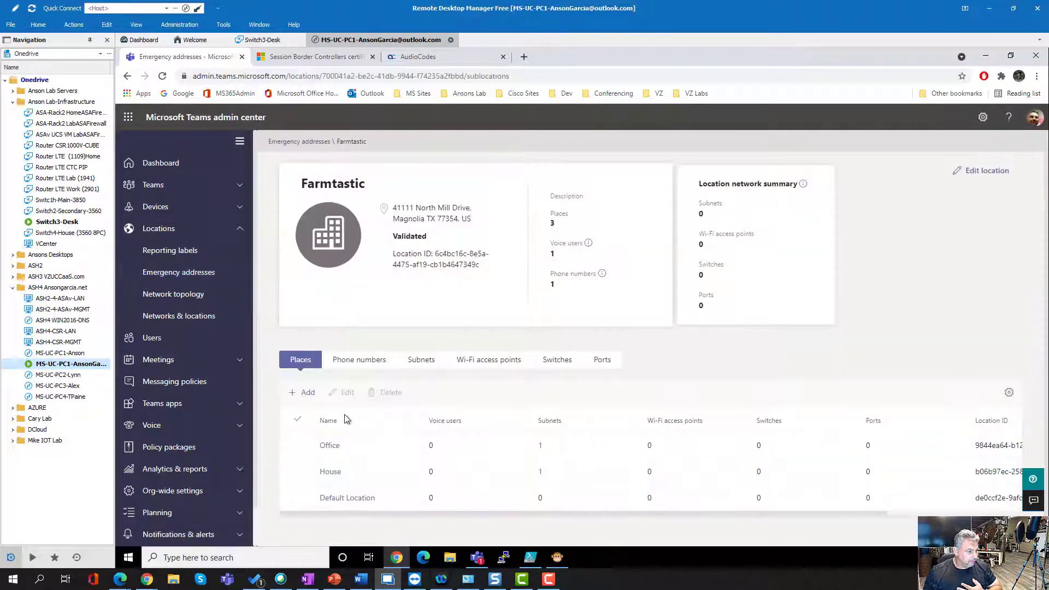
click(344, 452)
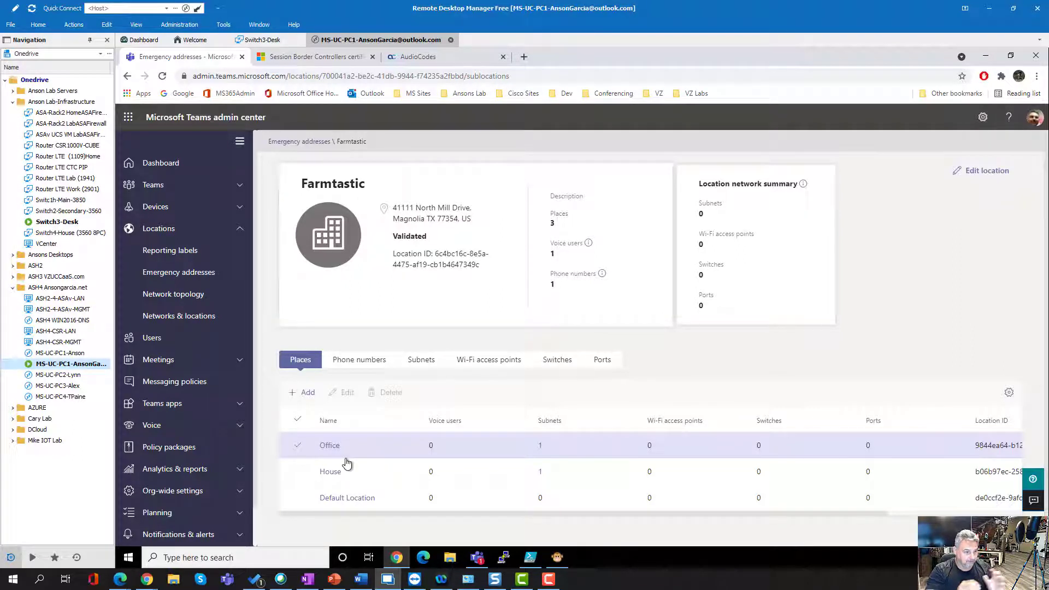
click(287, 394)
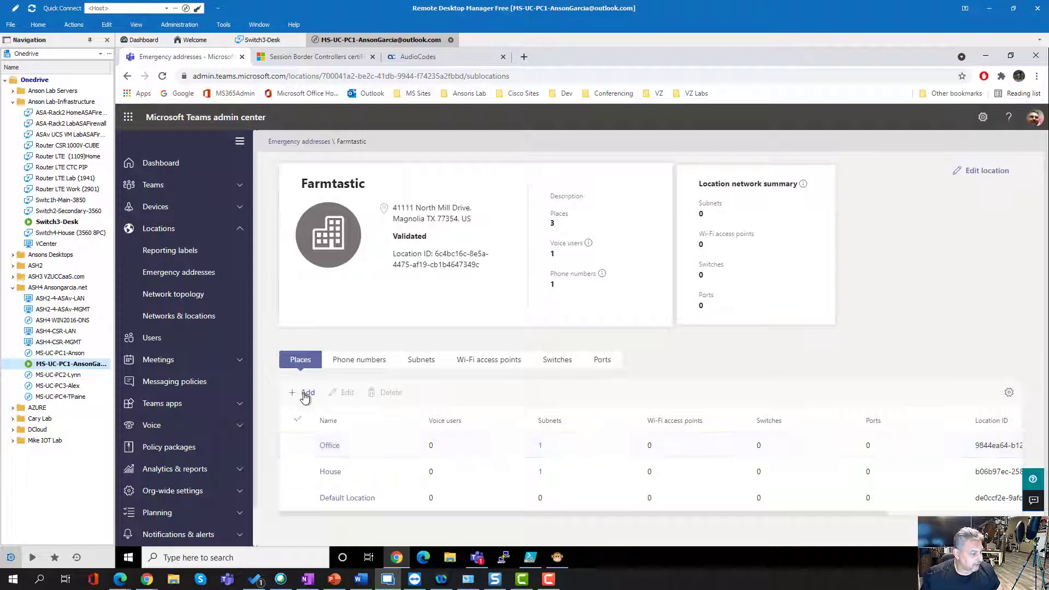
Reopen Floor 1 1333 W. Cherrystone and view its 172.16.1.0 'Floor 1 1333 building' subnet
click(309, 143)
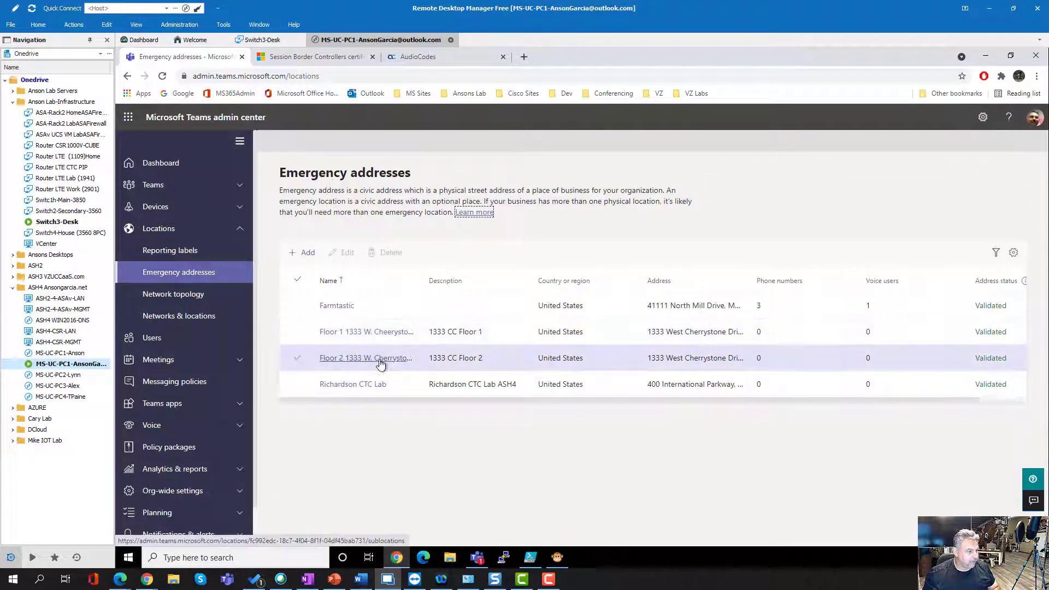
click(392, 332)
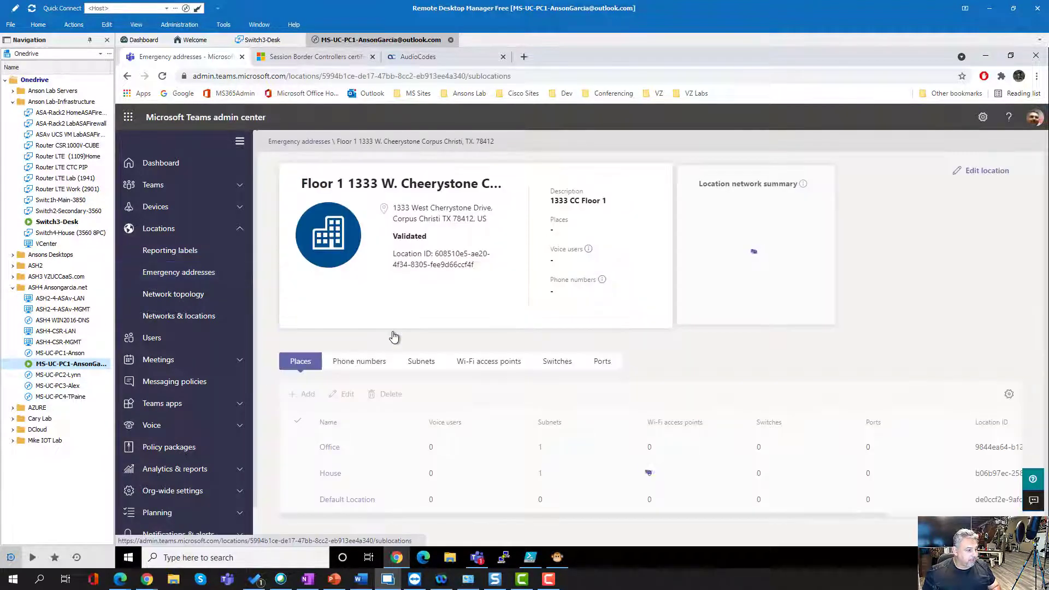
click(425, 371)
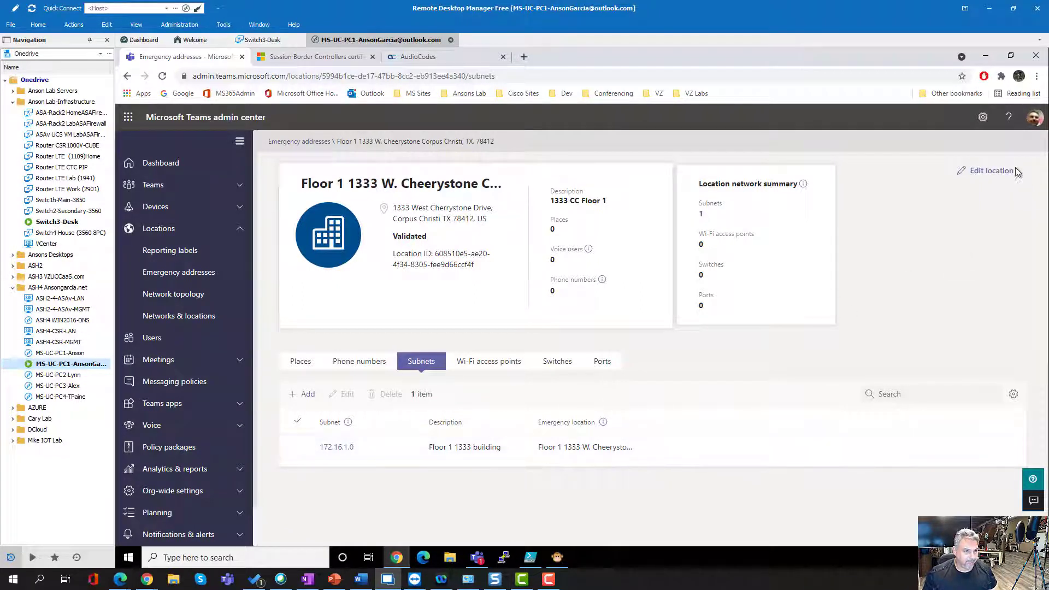
Review the ELIN (optional) field in Floor 1's Edit location view
click(992, 173)
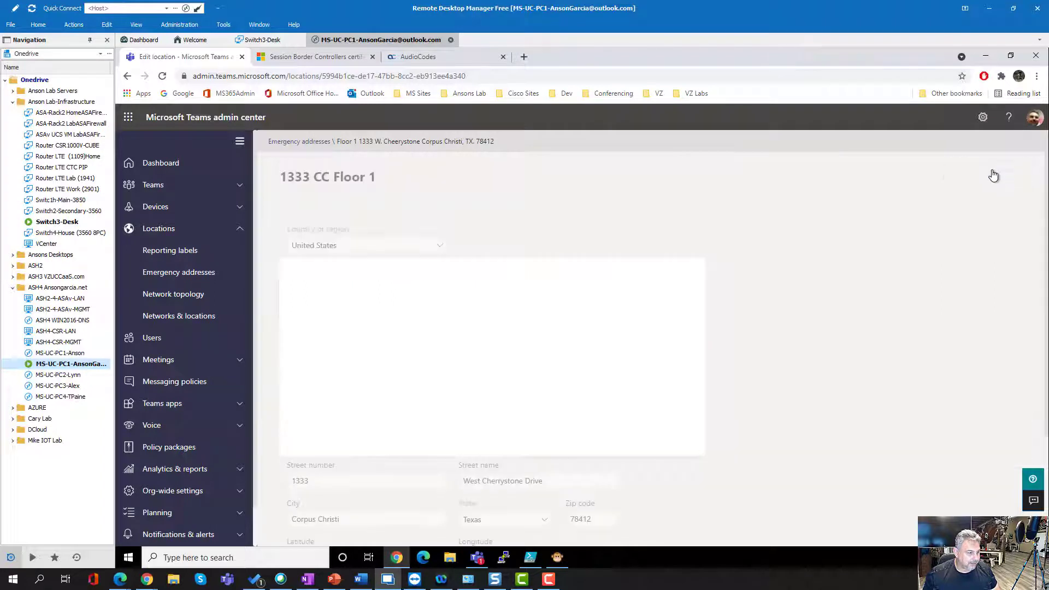
scroll(776, 356, down, 3)
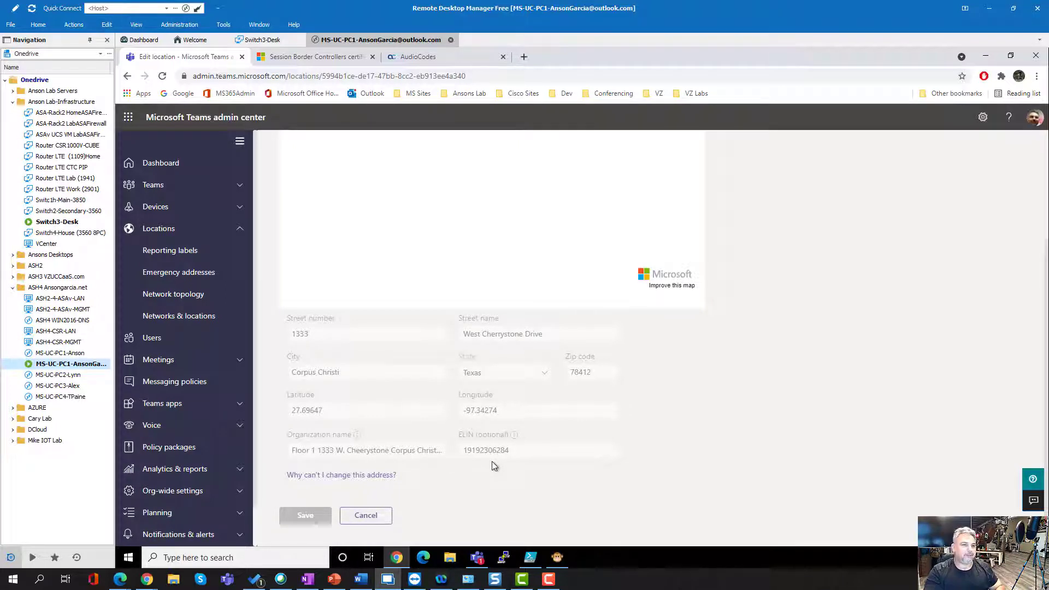
scroll(492, 461, up, 2)
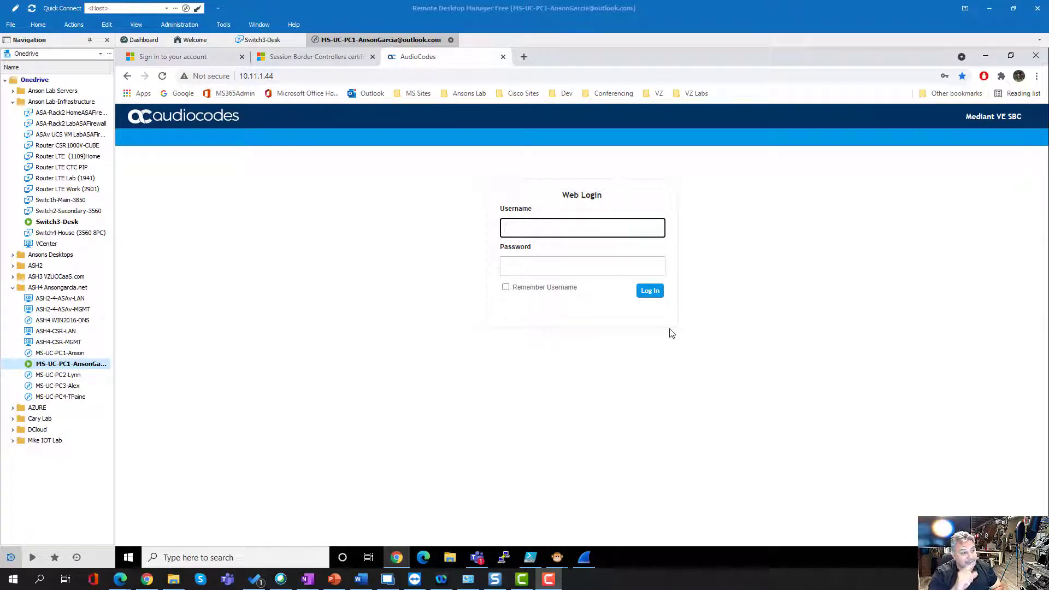
Sign in to the SBC web interface with the saved credentials
click(554, 226)
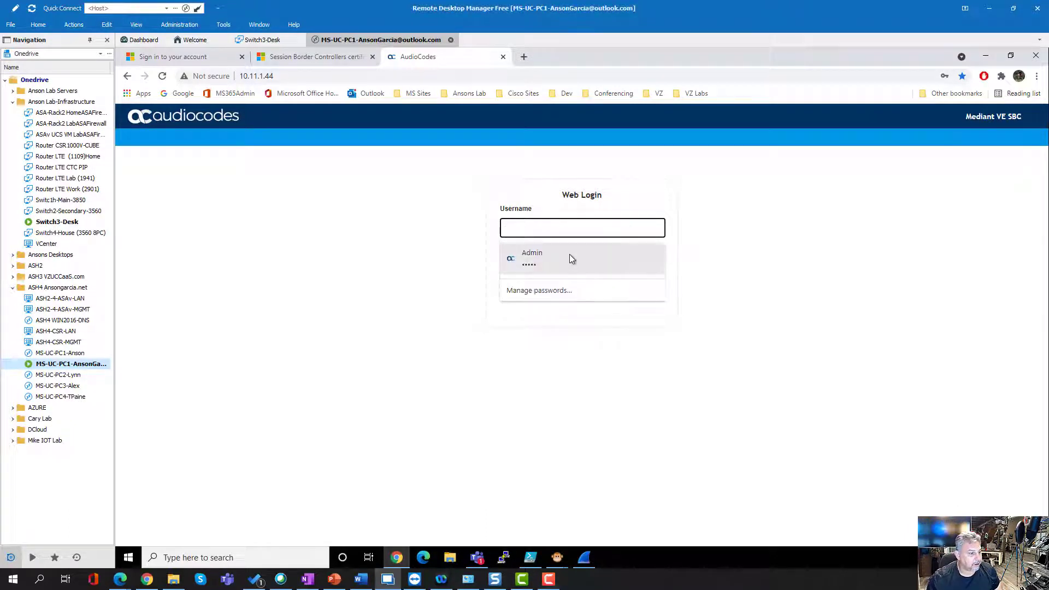
click(552, 254)
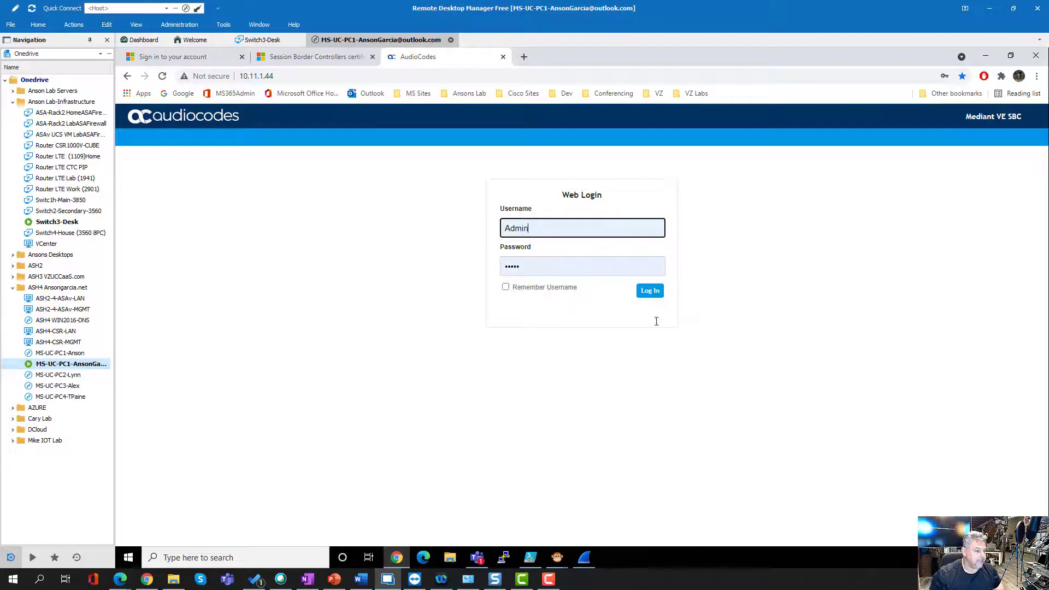
click(650, 290)
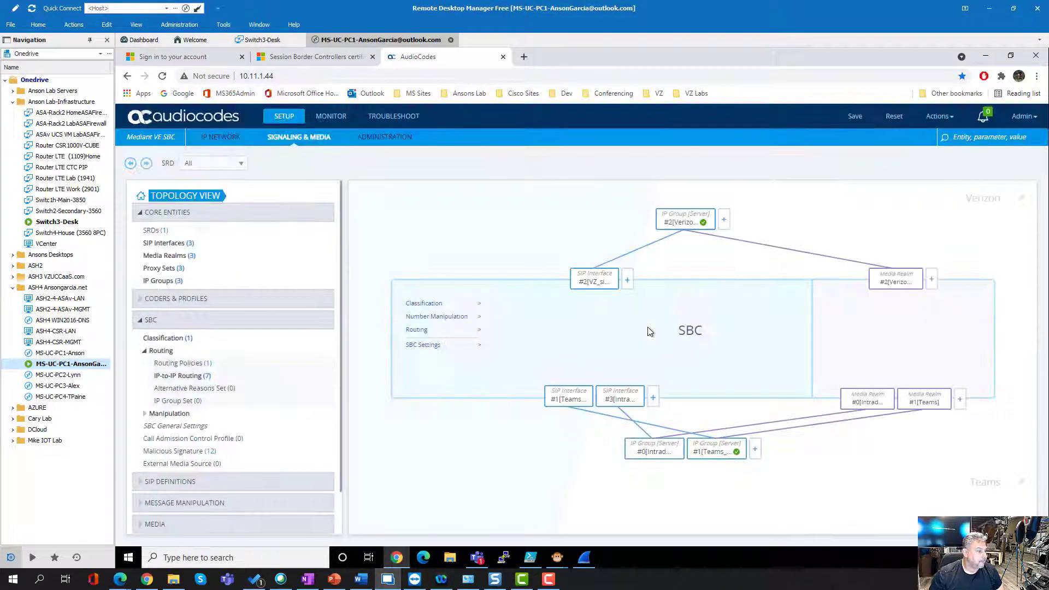
Confirm the License Key includes the ELIN feature, then return to Signaling & Media
click(385, 137)
click(185, 345)
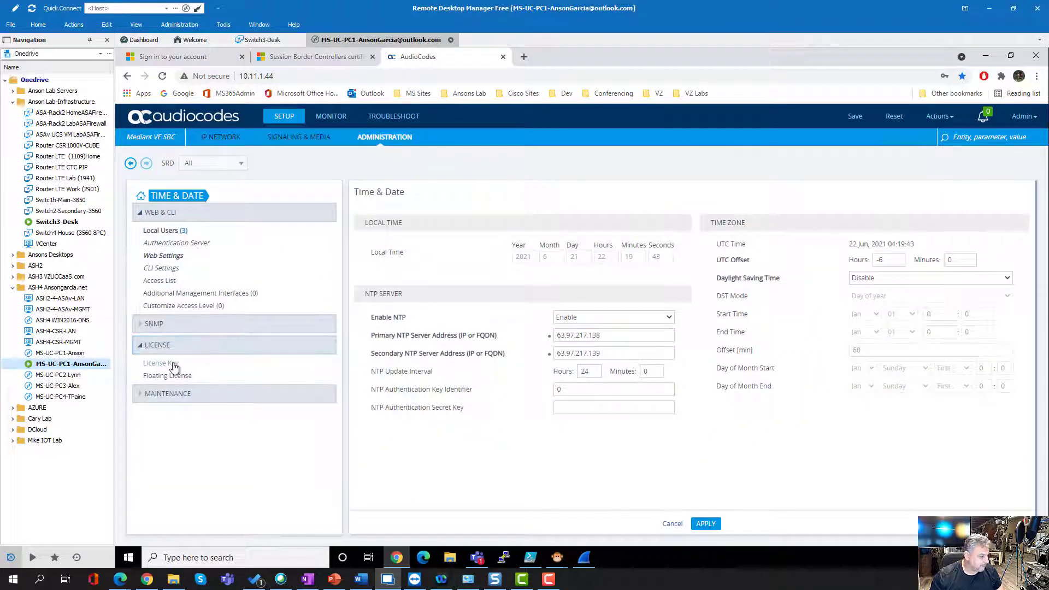
click(171, 364)
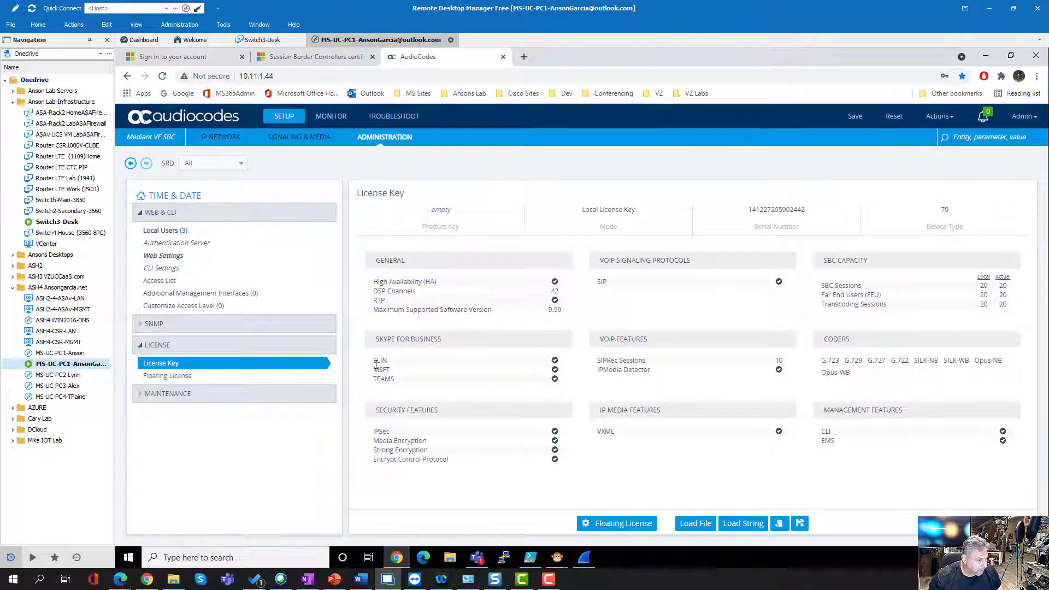
double_click(535, 360)
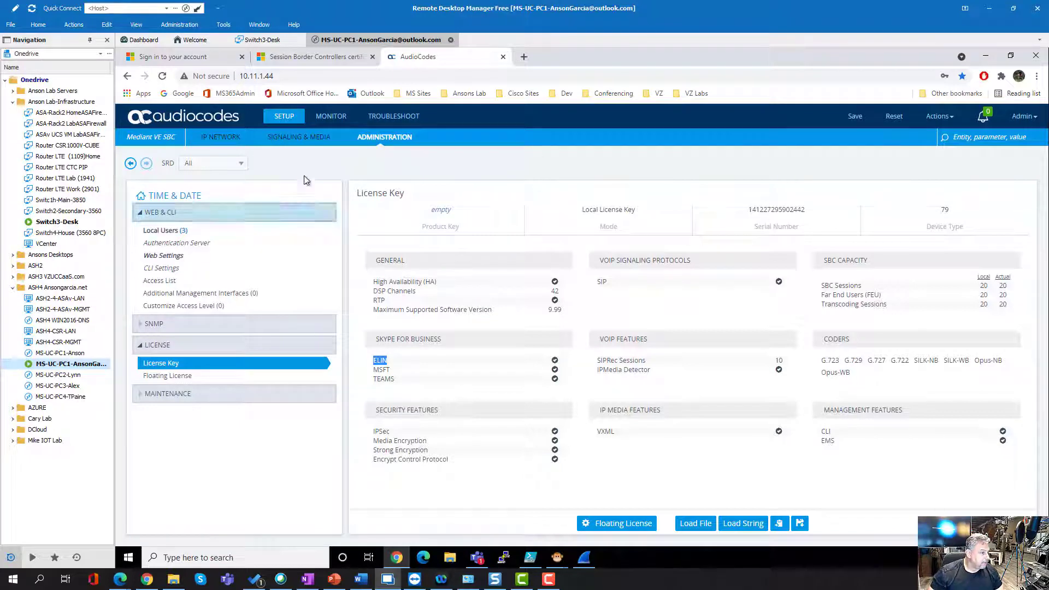
click(299, 137)
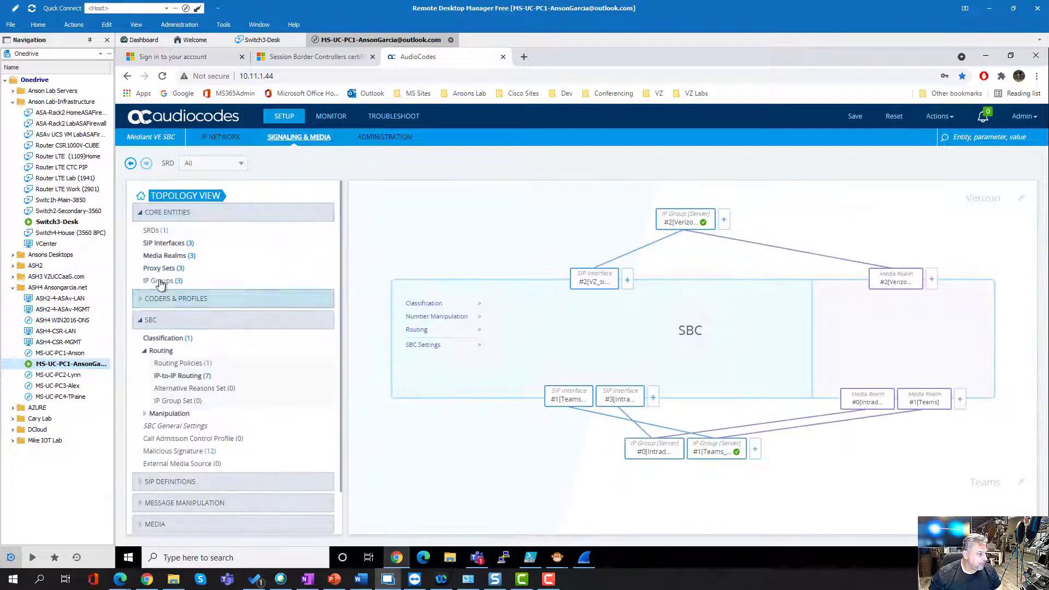
List the IP groups and check Teams_IPGroup's SBC PSAP Mode setting
click(164, 281)
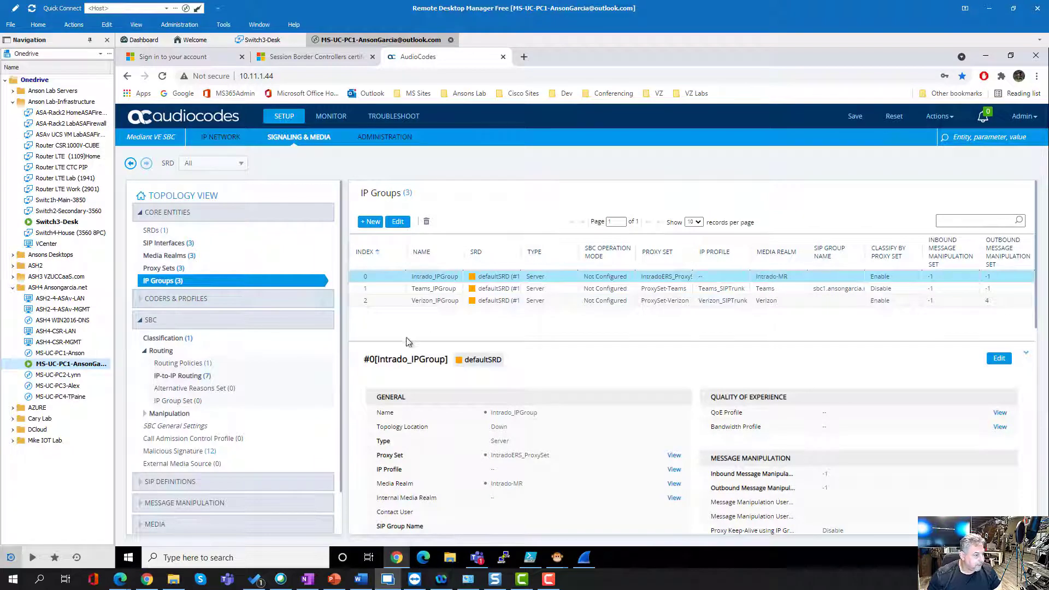
click(449, 290)
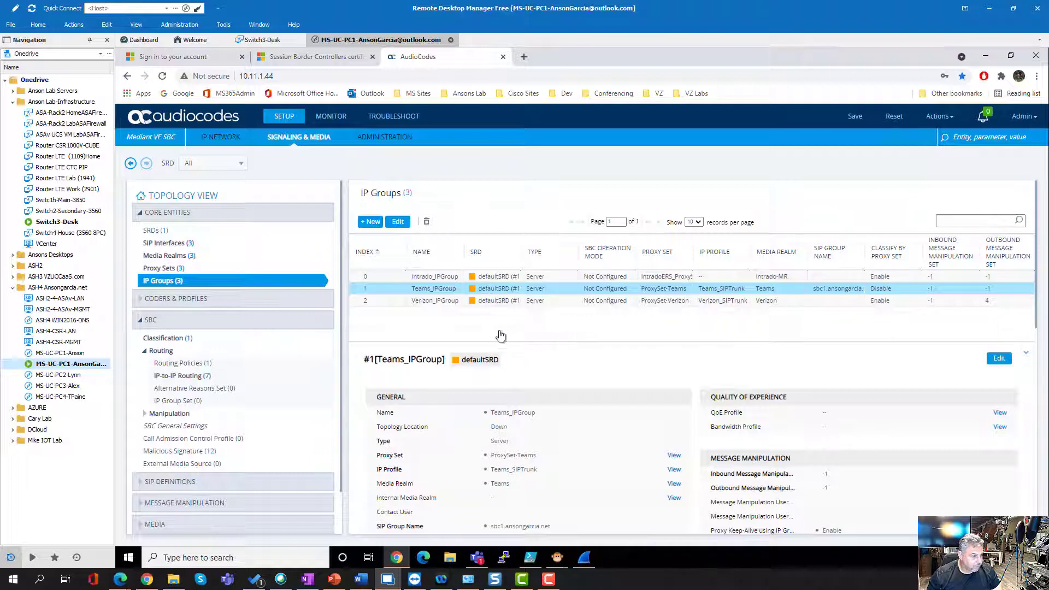
scroll(500, 329, down, 1)
scroll(500, 329, down, 3)
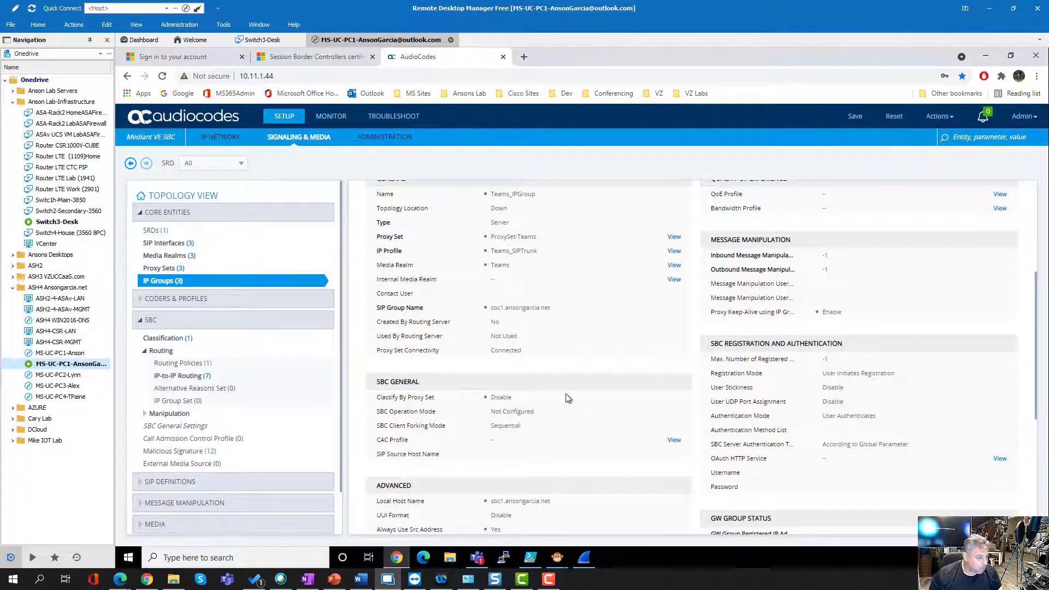
scroll(565, 397, down, 5)
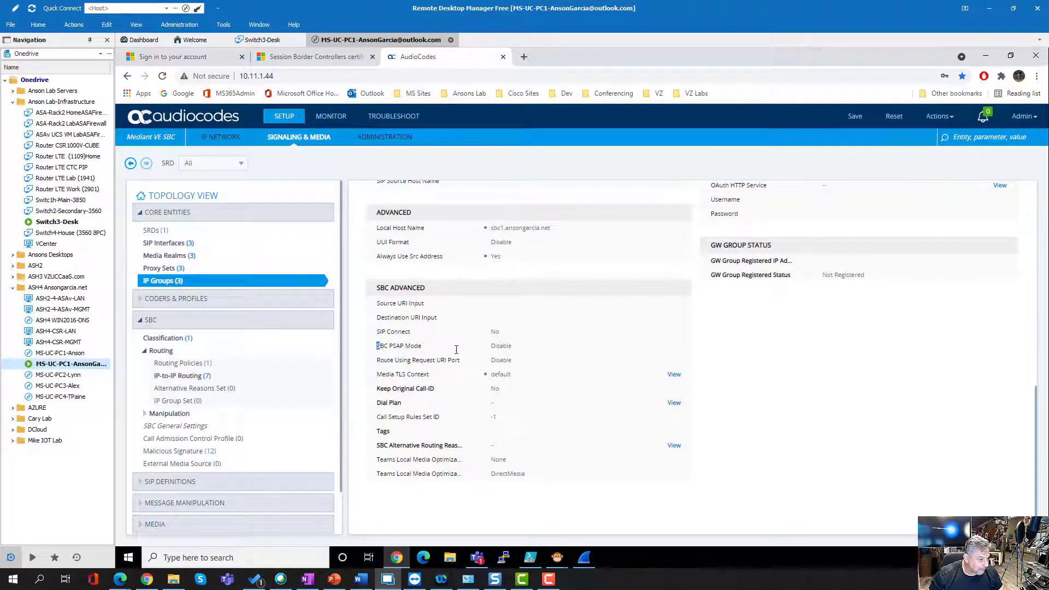
drag(377, 346, 521, 348)
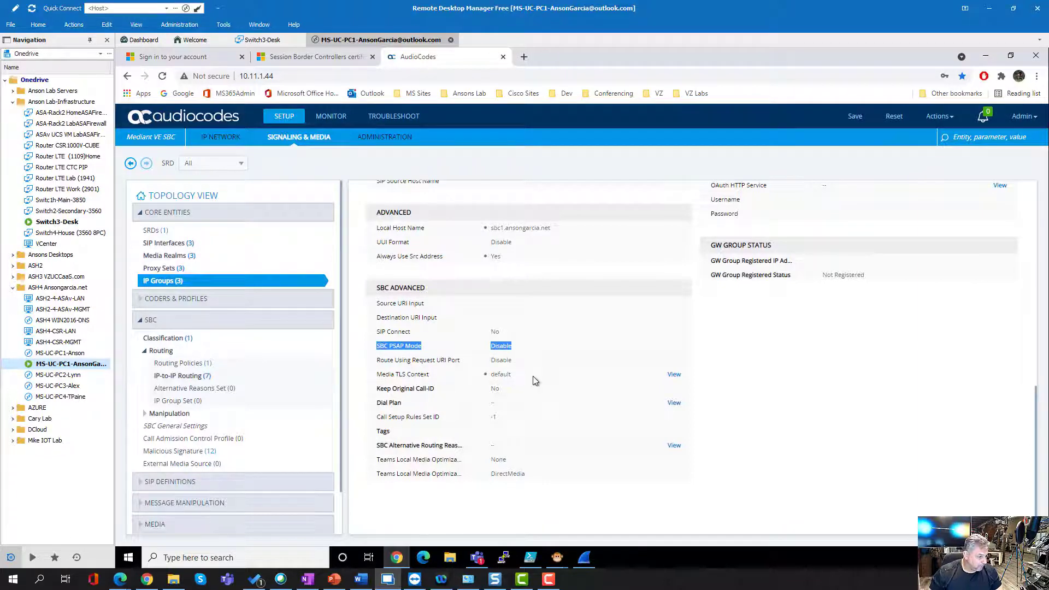
click(536, 352)
scroll(534, 303, up, 6)
scroll(535, 303, up, 3)
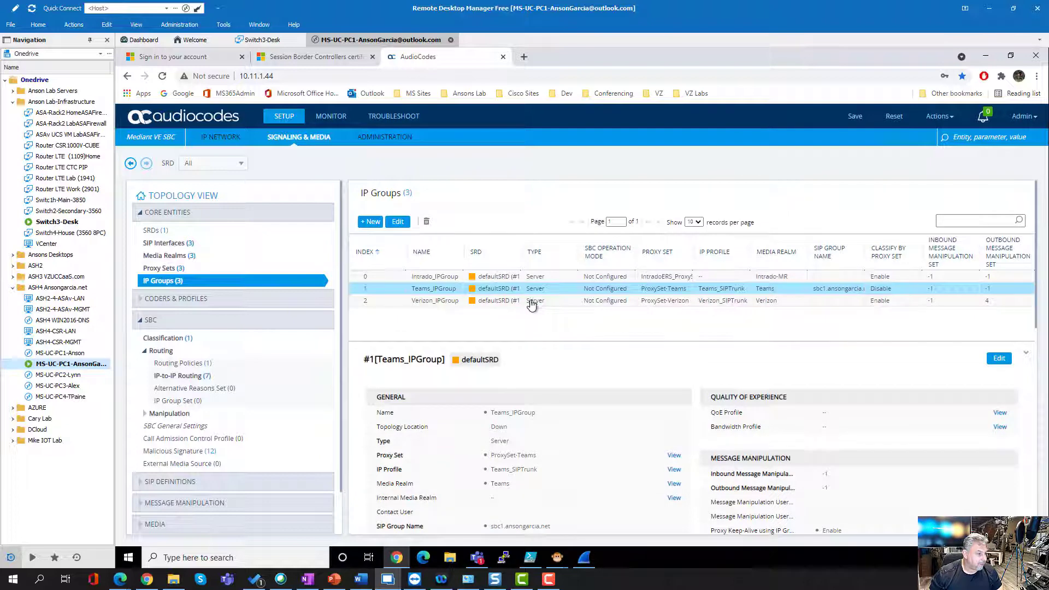
Select Verizon_IPGroup and confirm its SBC PSAP Mode is Enable
click(456, 302)
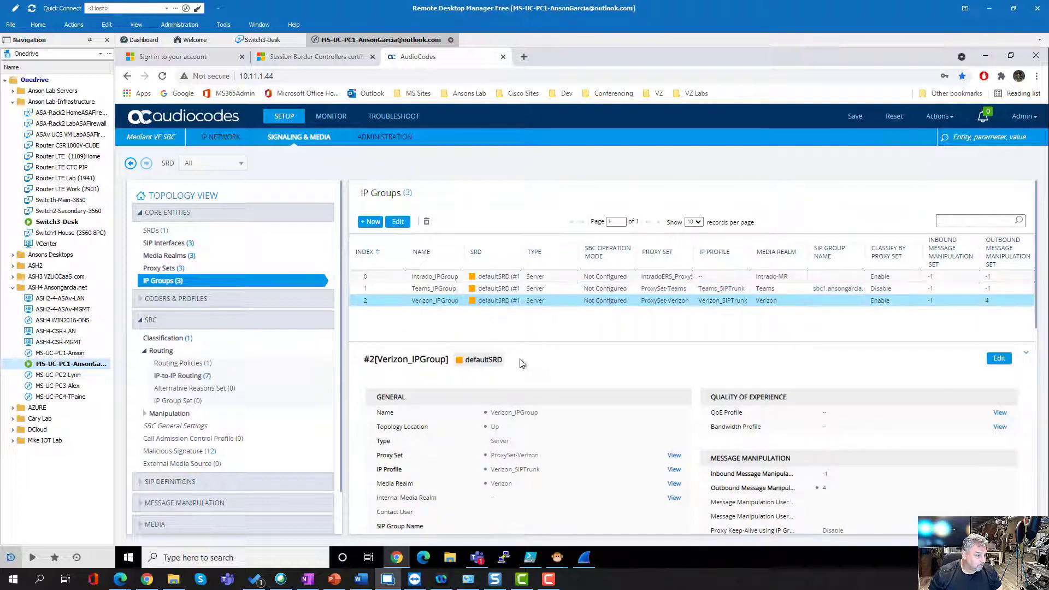
scroll(520, 363, down, 8)
scroll(520, 366, down, 2)
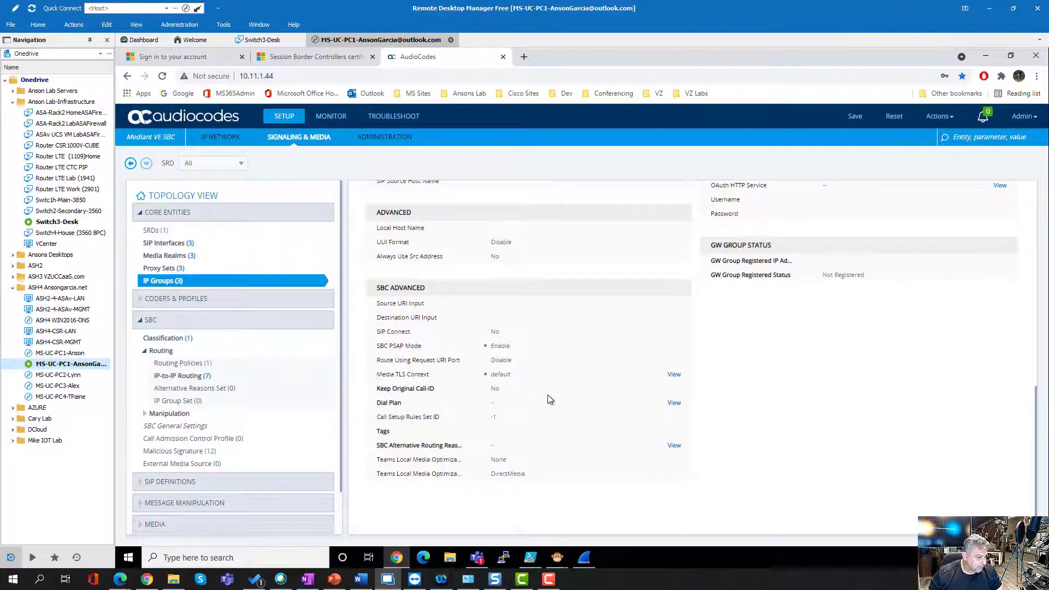
double_click(498, 346)
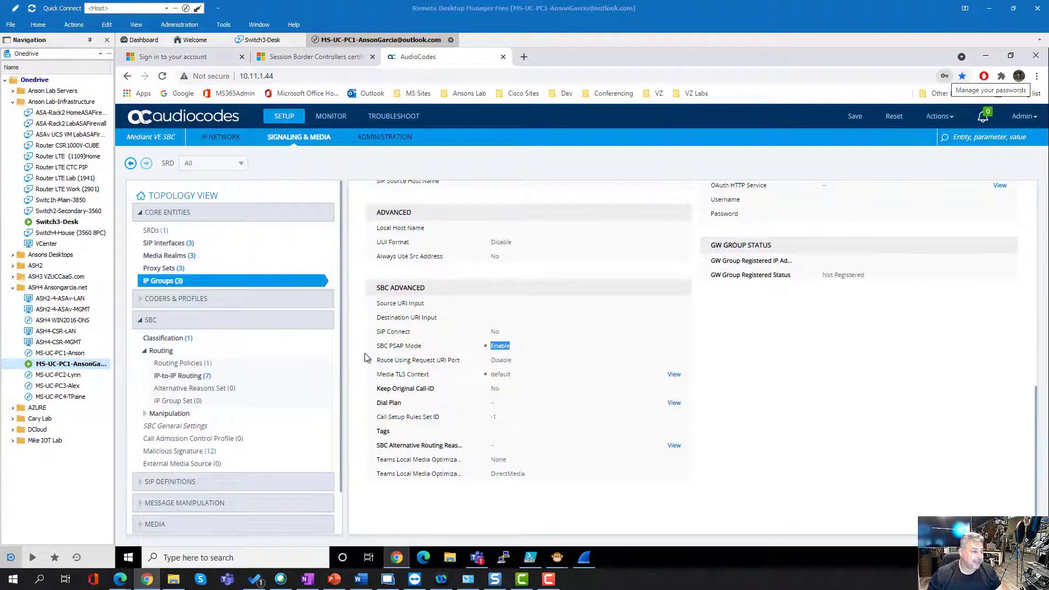
Confirm the SBC's E911 Callback Timeout of 30 under Priority and Emergency, then open the Switch3-Desk session
click(147, 483)
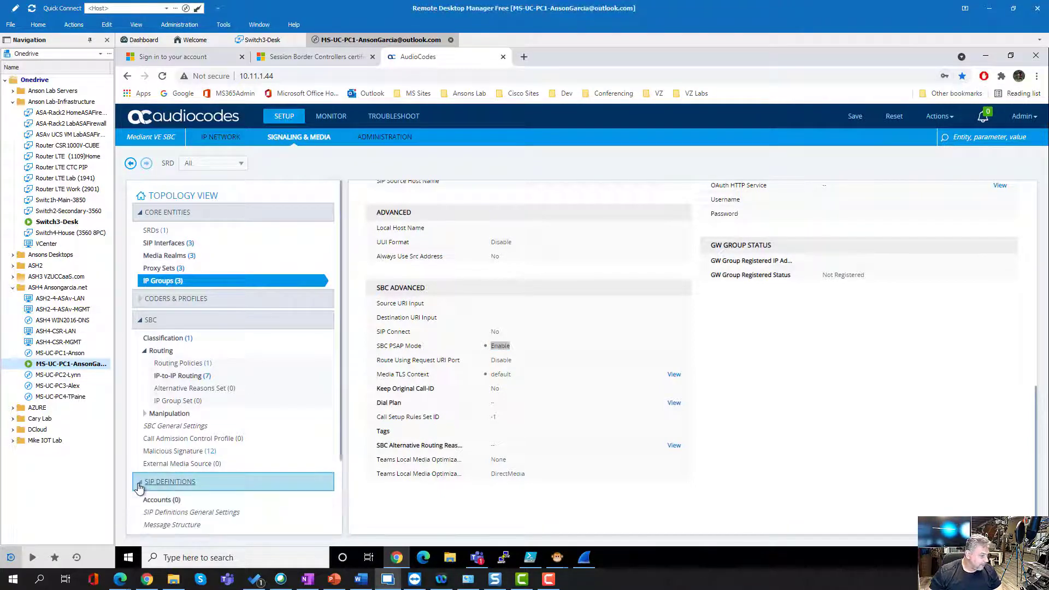
scroll(202, 456, down, 3)
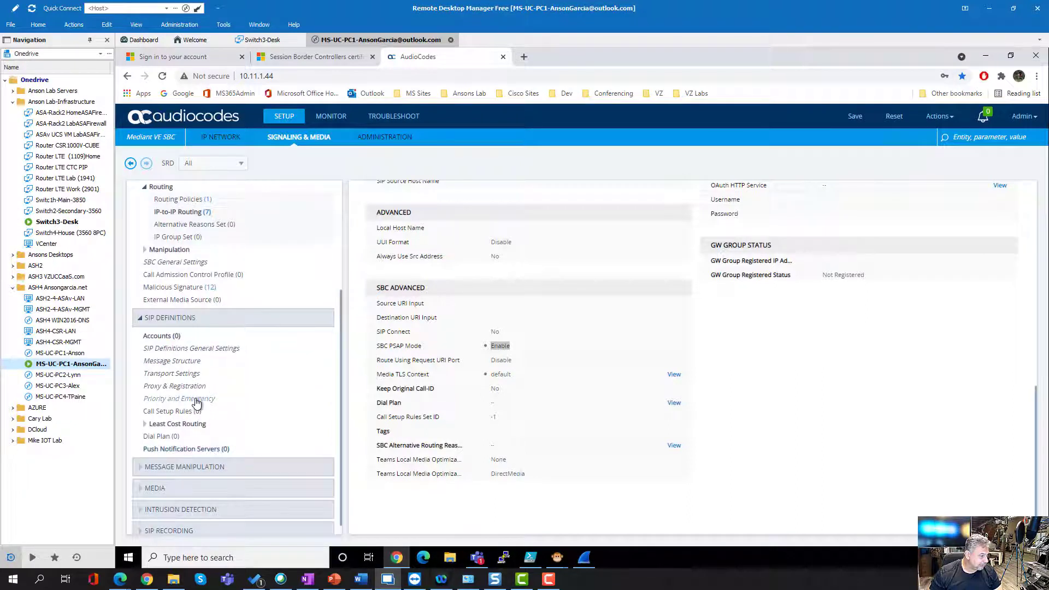
click(194, 398)
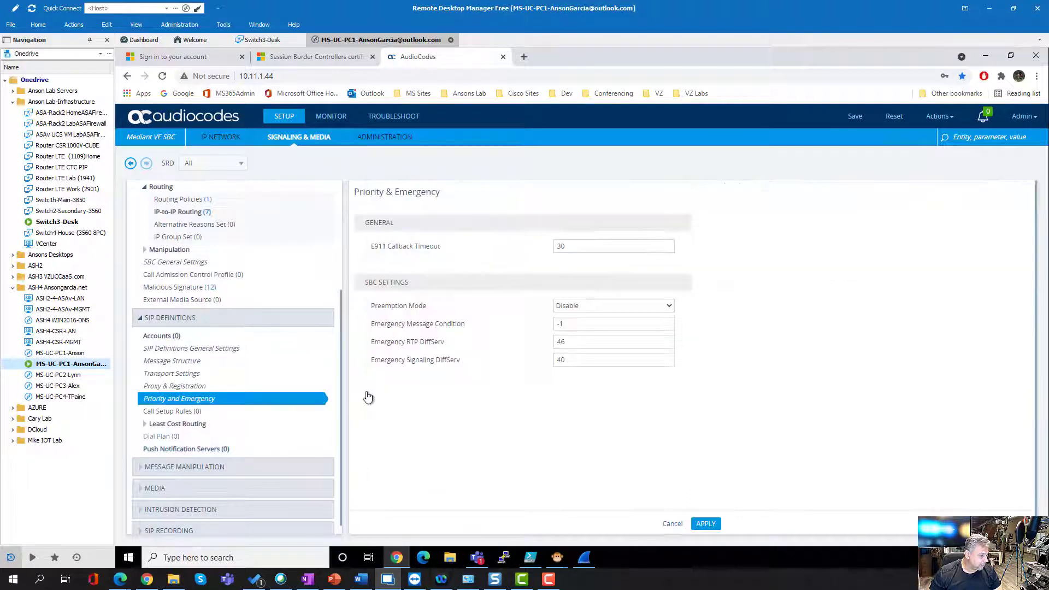
double_click(561, 246)
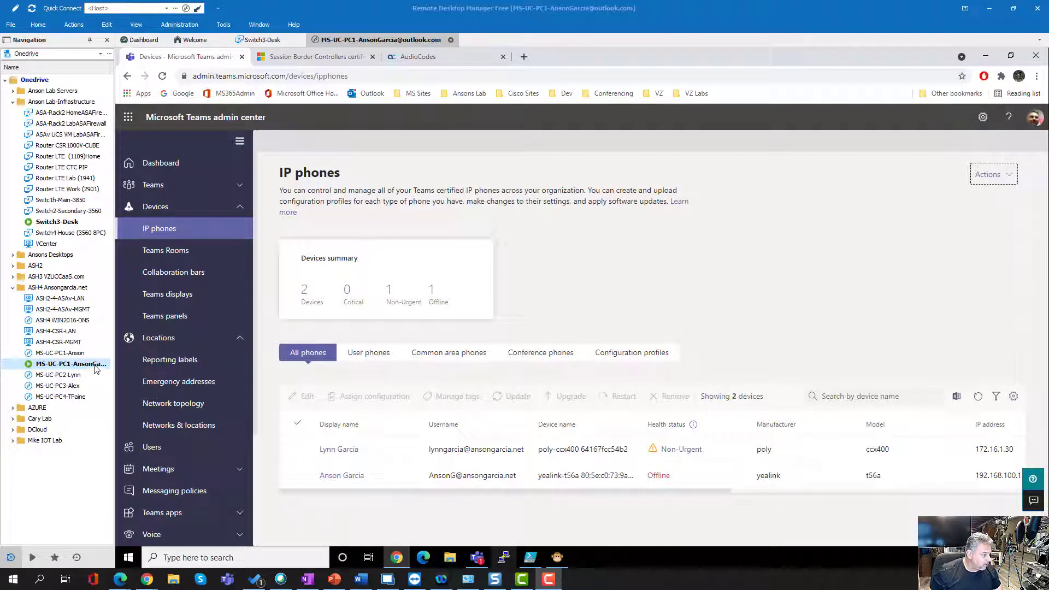
click(94, 365)
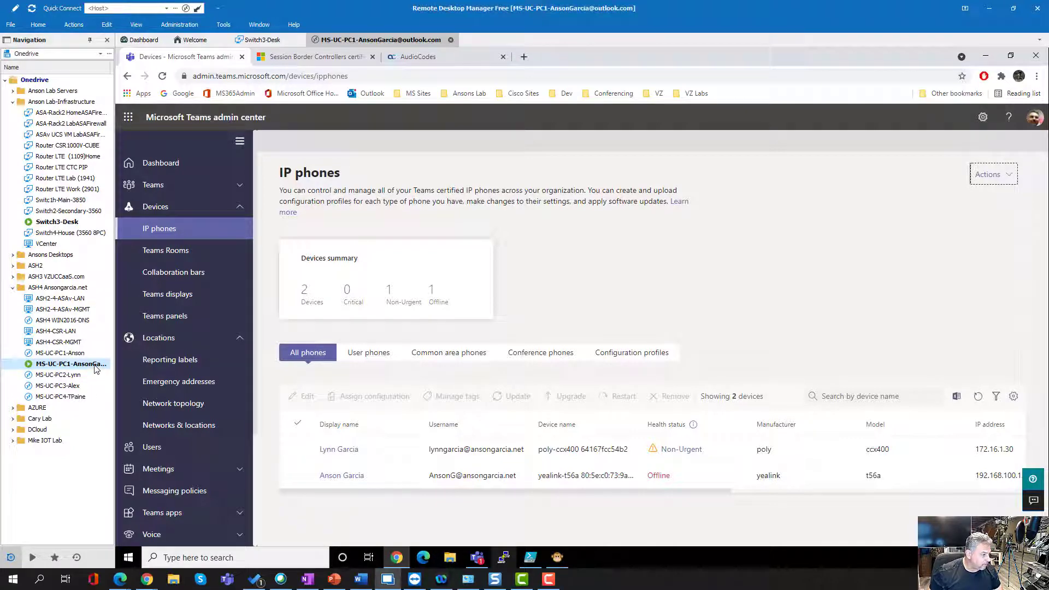
double_click(57, 224)
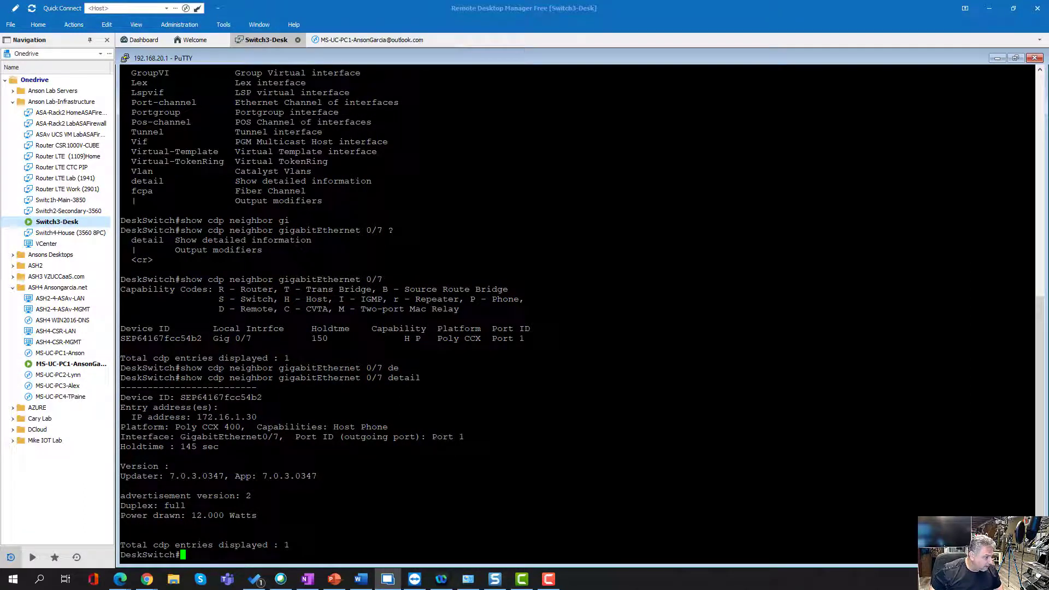
Highlight the CDP neighbor detail lines for the Poly CCX 400 phone on Gi0/7
drag(122, 397, 319, 447)
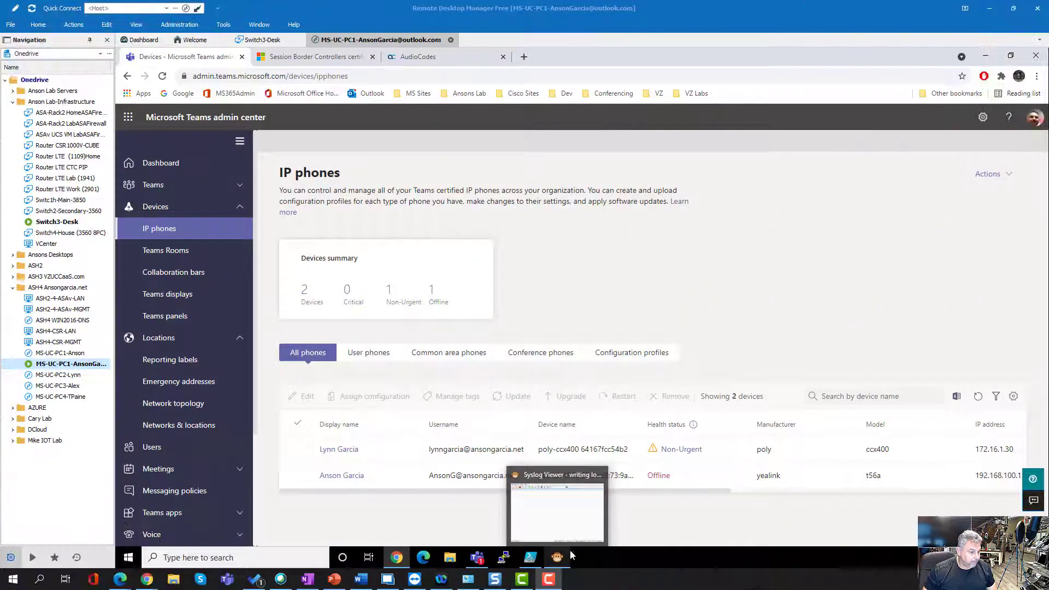
Connect Syslog Viewer to the SBC at 10.11.1.44, freeze the log, and open the SIP Flow Diagram
click(574, 519)
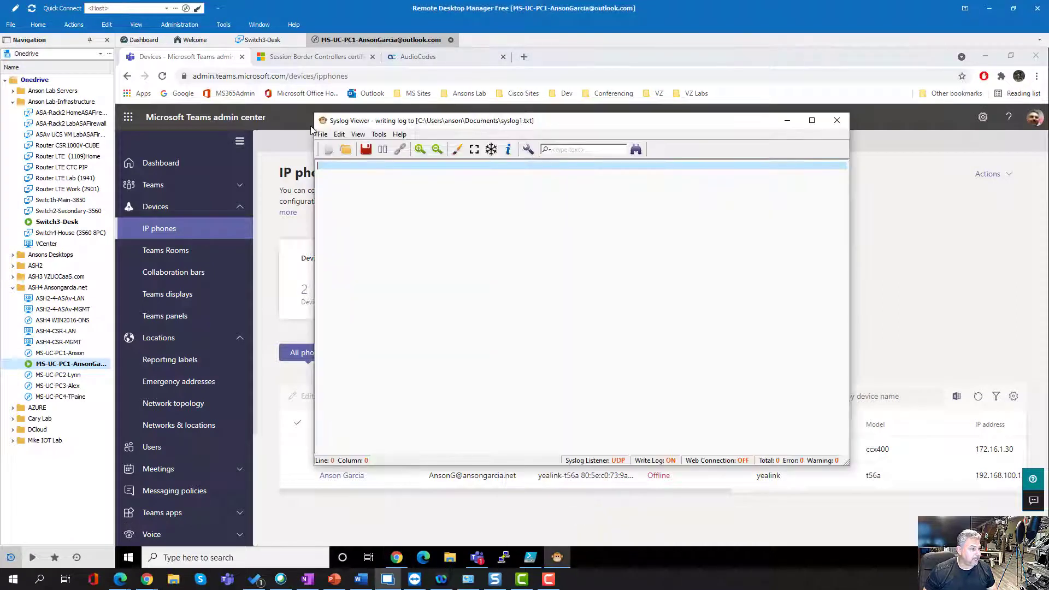
click(323, 135)
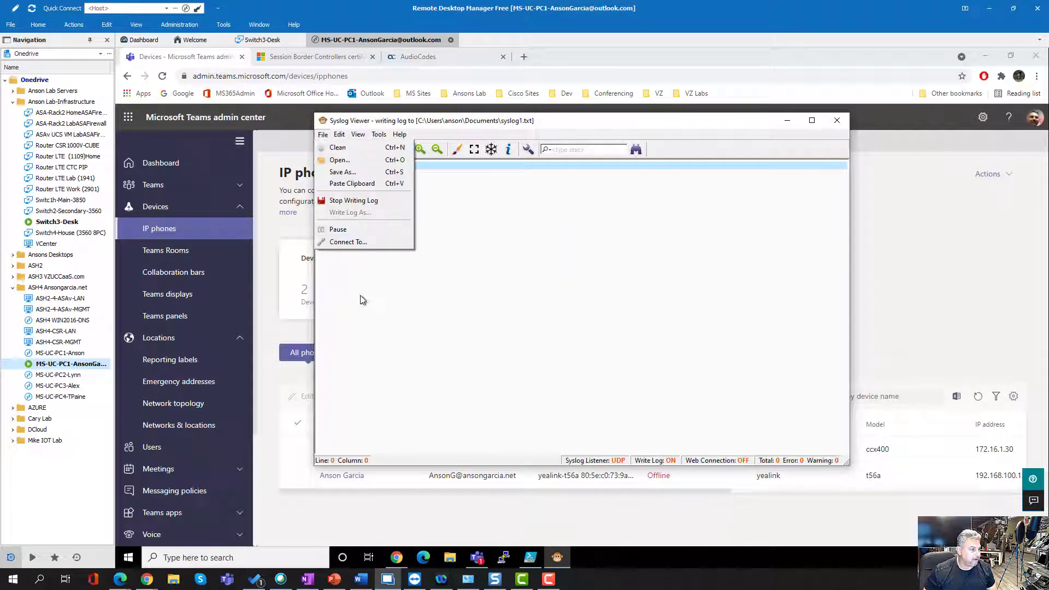
click(353, 242)
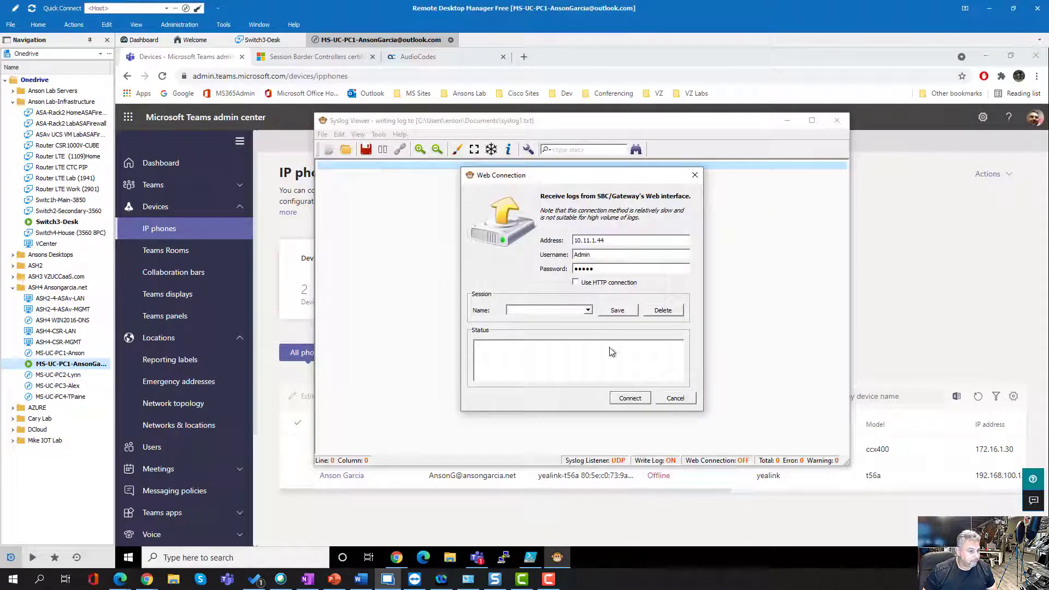
click(630, 398)
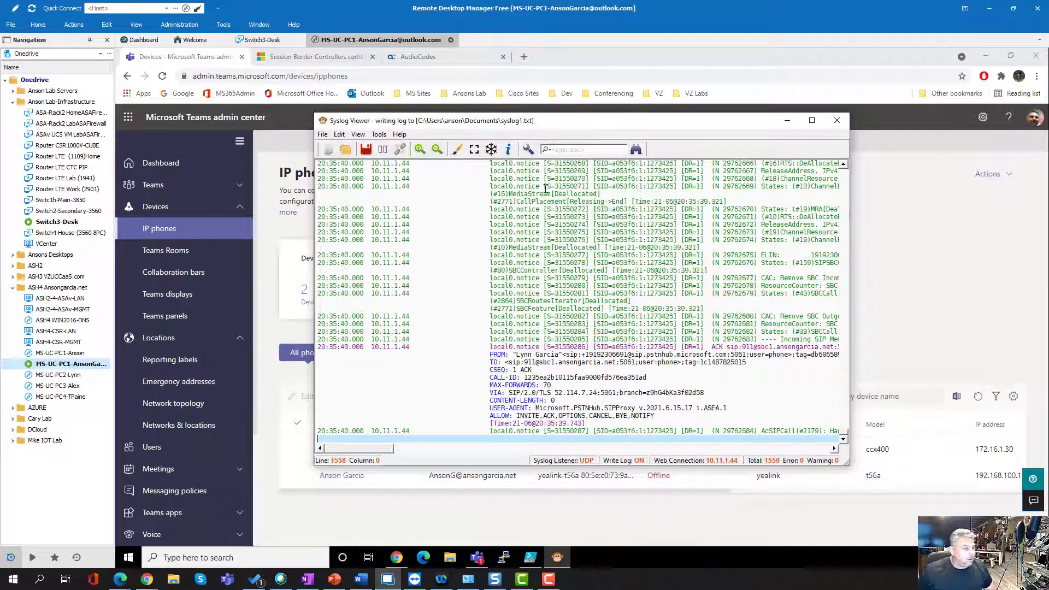
click(491, 150)
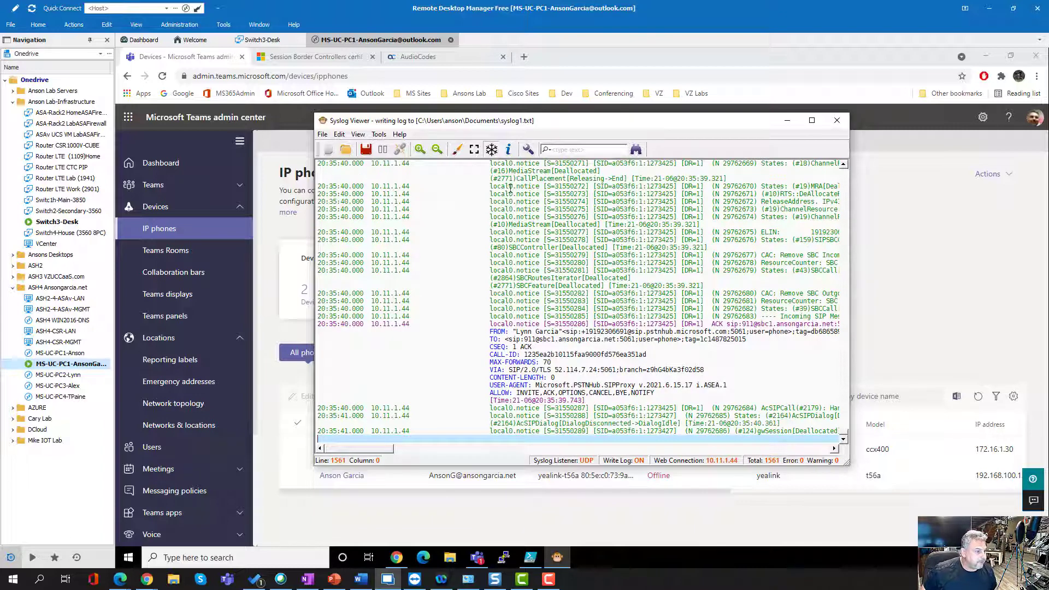
click(507, 149)
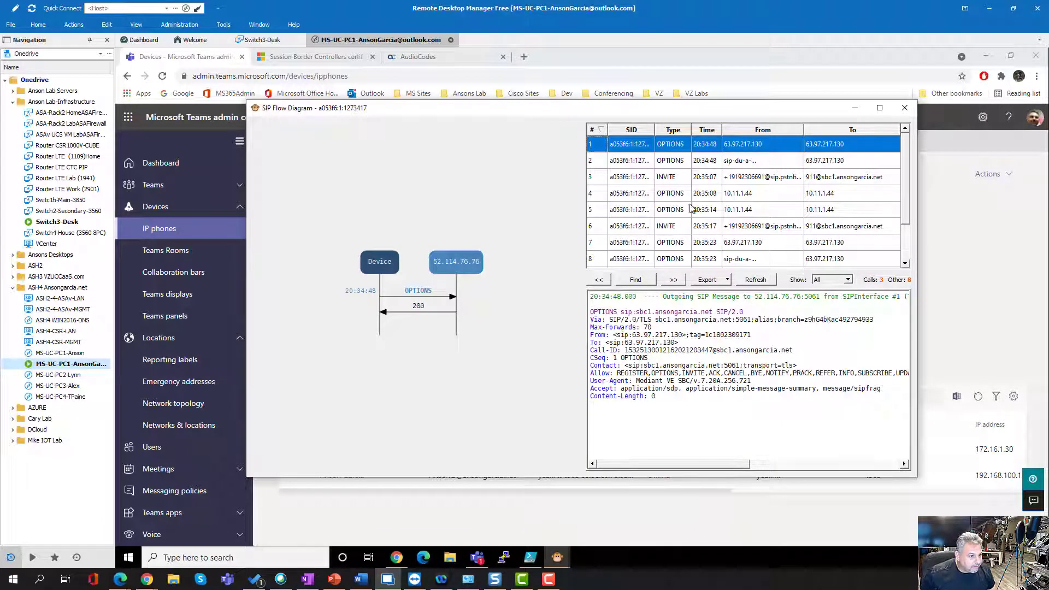
Select the first 911 INVITE in the SIP flow and view the 911 PIDF-LO diagram slide
click(675, 179)
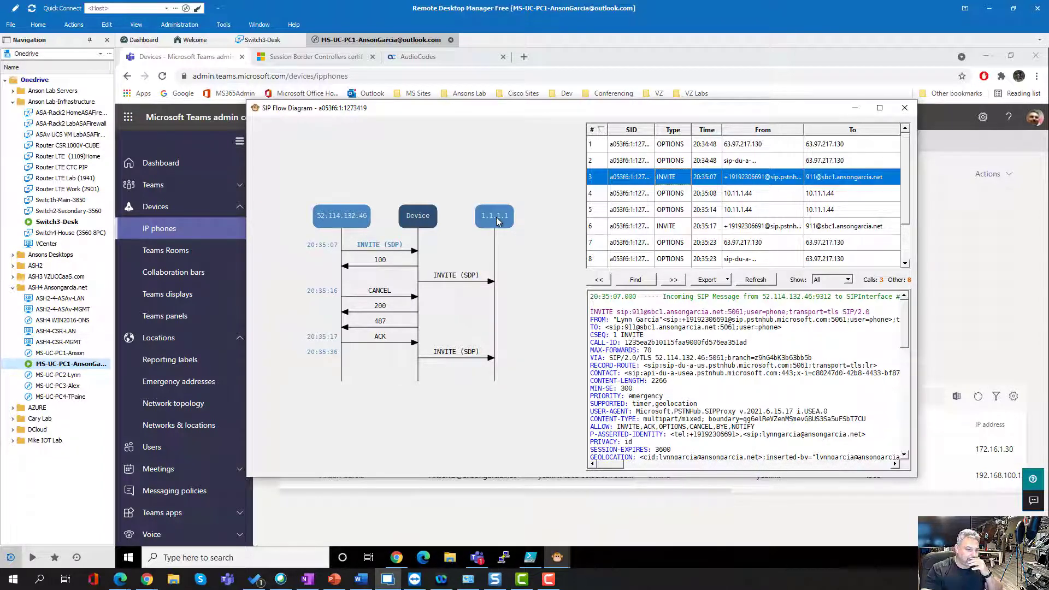
click(385, 251)
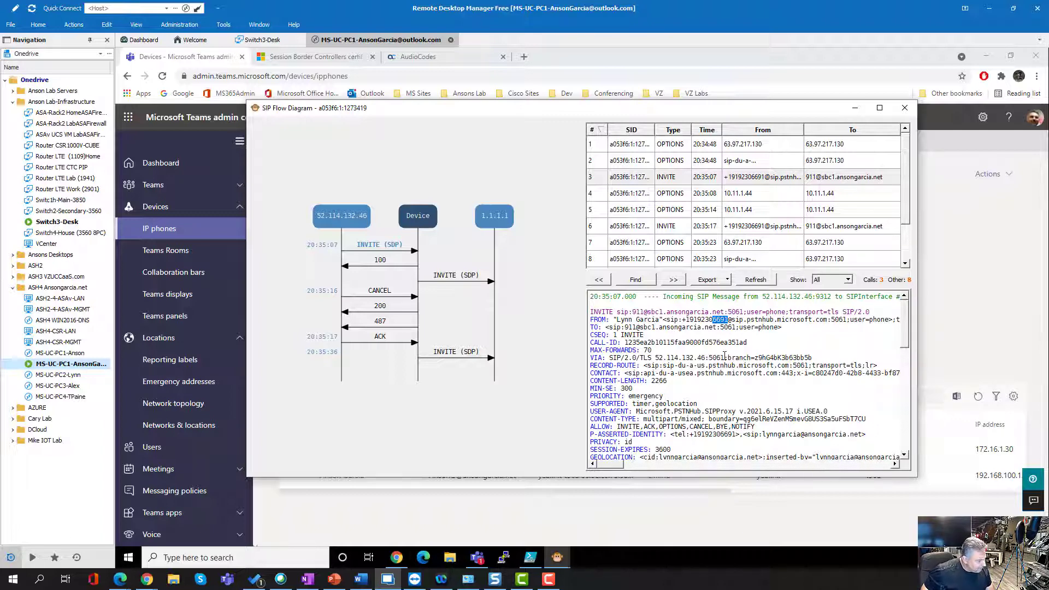
click(334, 579)
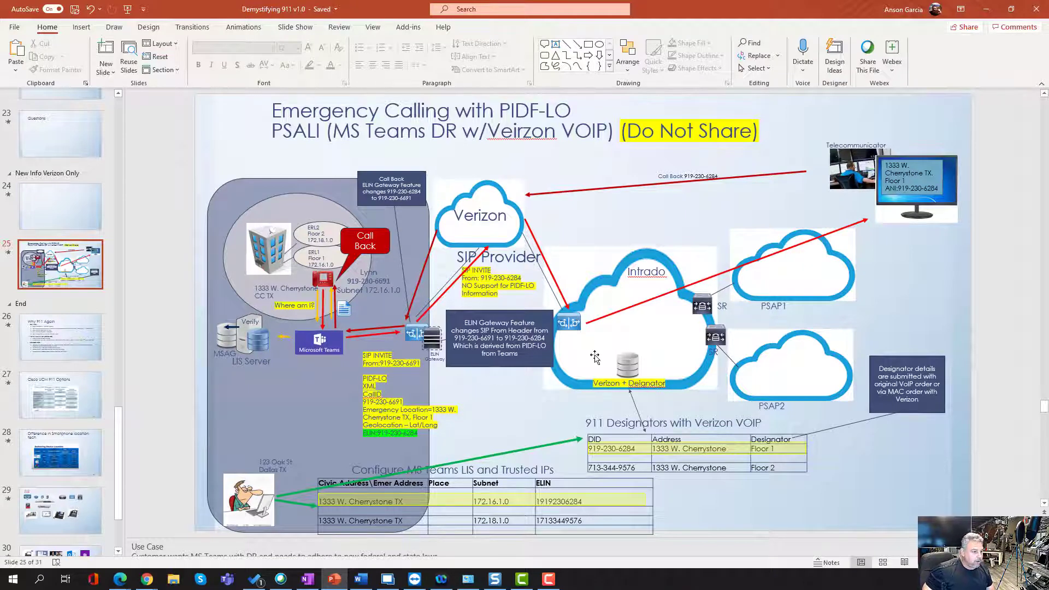
Back in the SIP flow, highlight the INVITE's application/pidf+xml PIDF-LO body
click(985, 10)
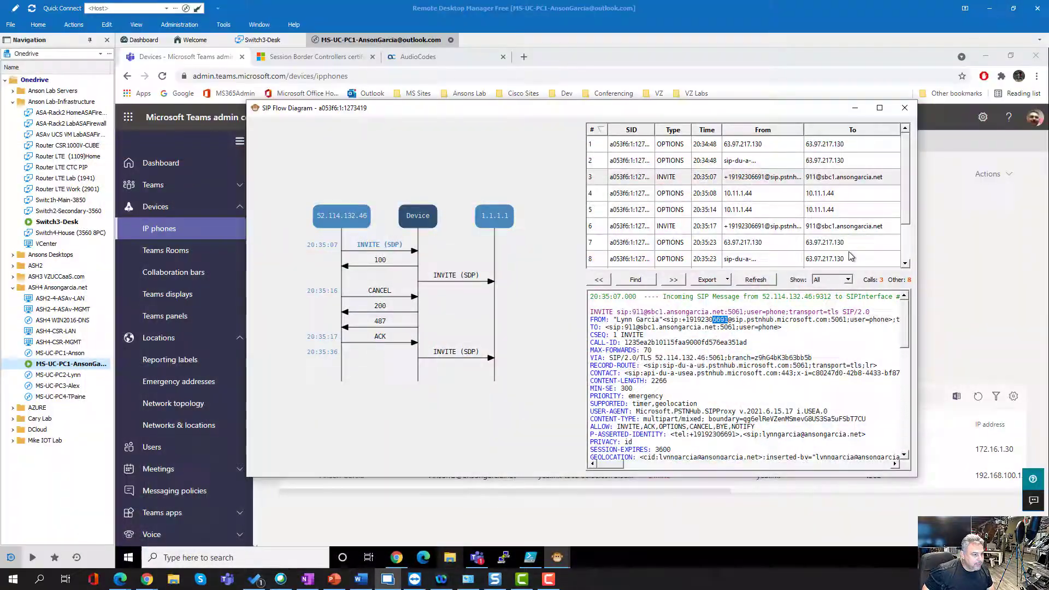
scroll(710, 355, down, 15)
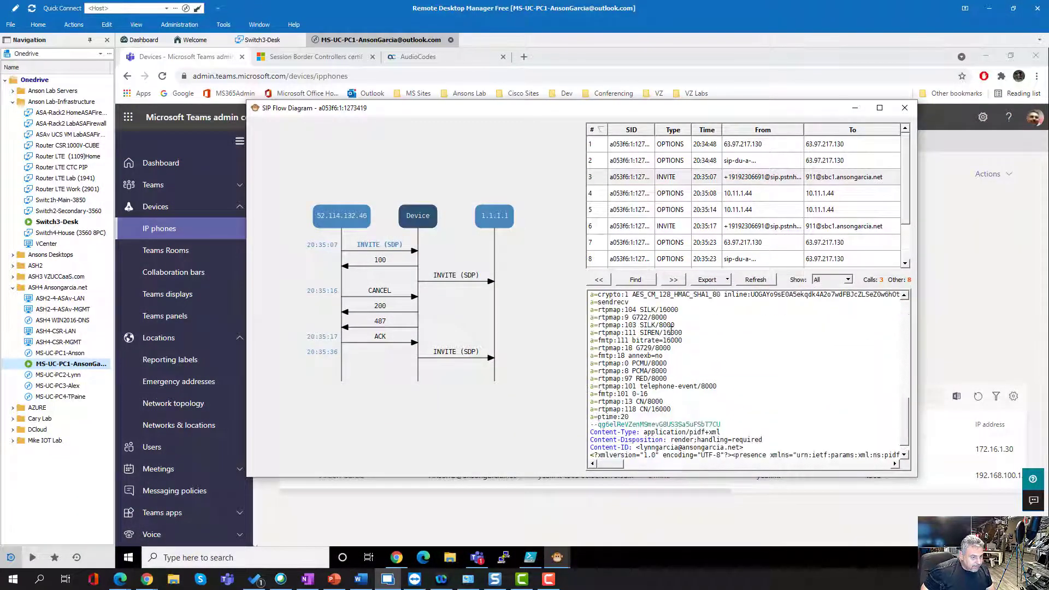
scroll(671, 330, down, 1)
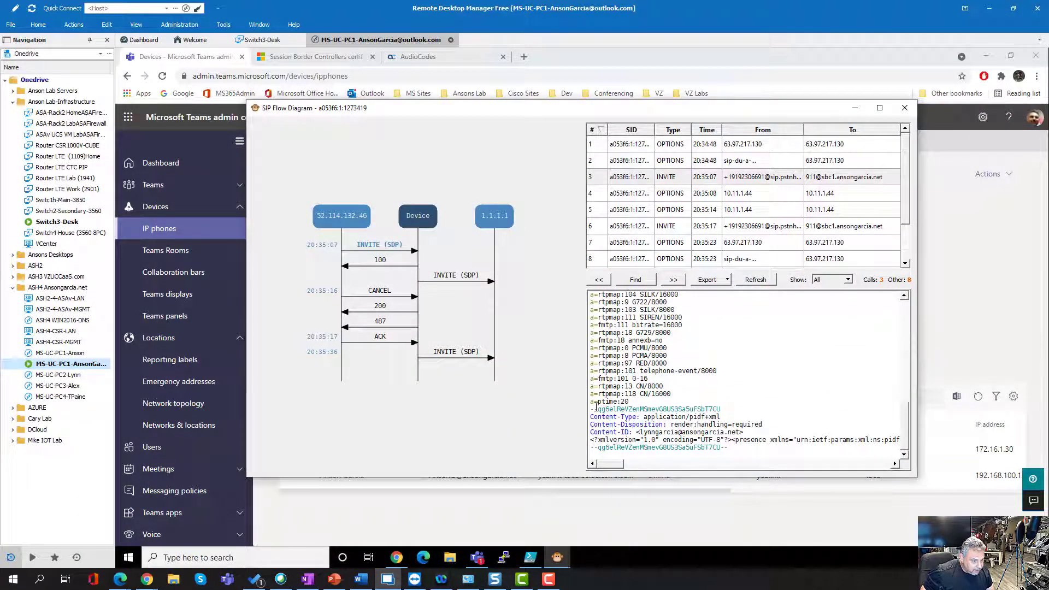
drag(596, 407, 834, 448)
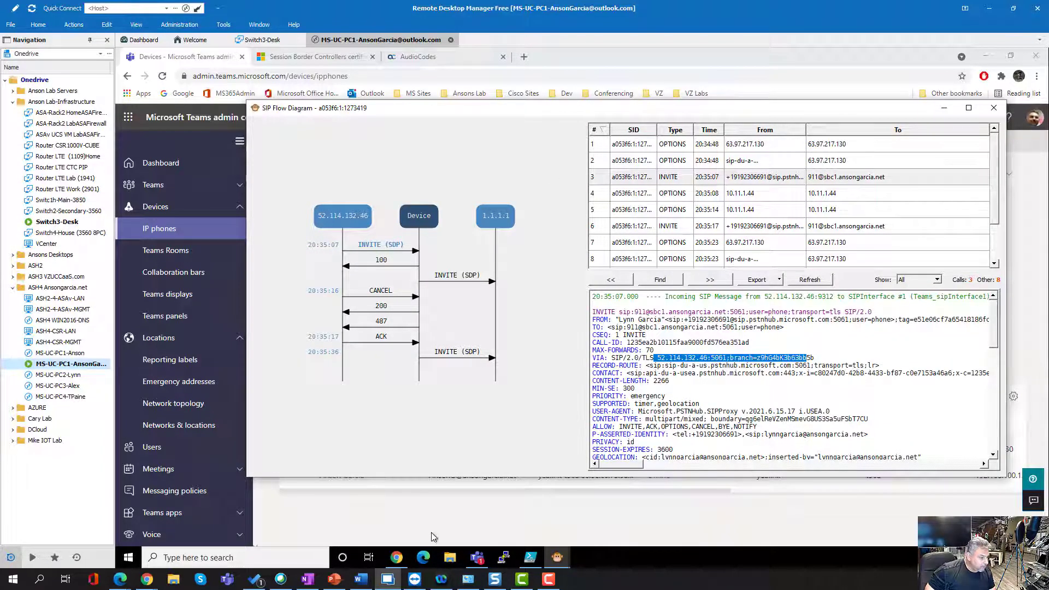
Launch Wireshark and open the '911 from Teams IP Group' capture
click(129, 557)
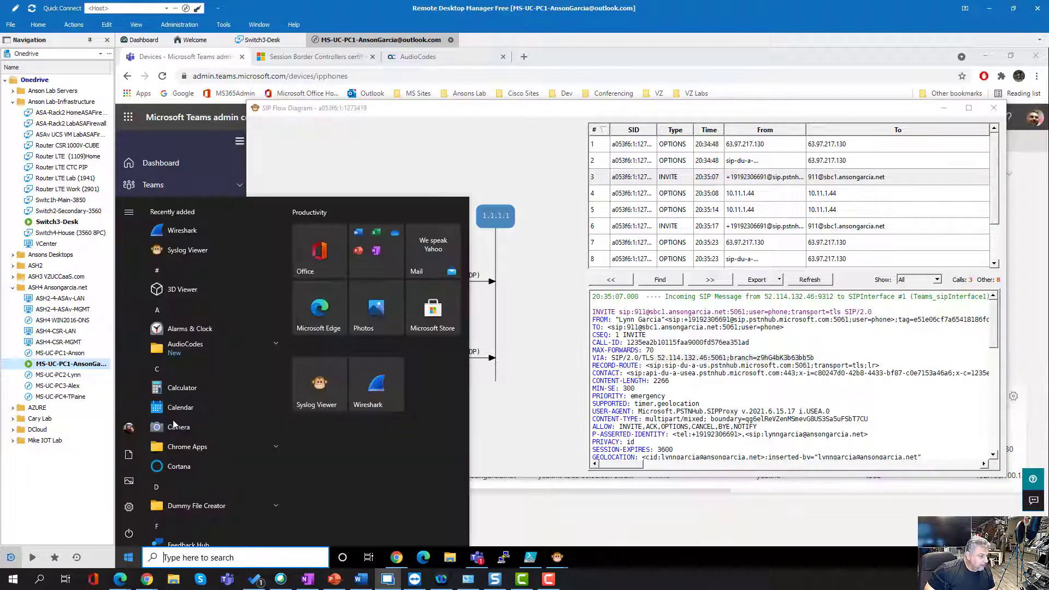
click(182, 230)
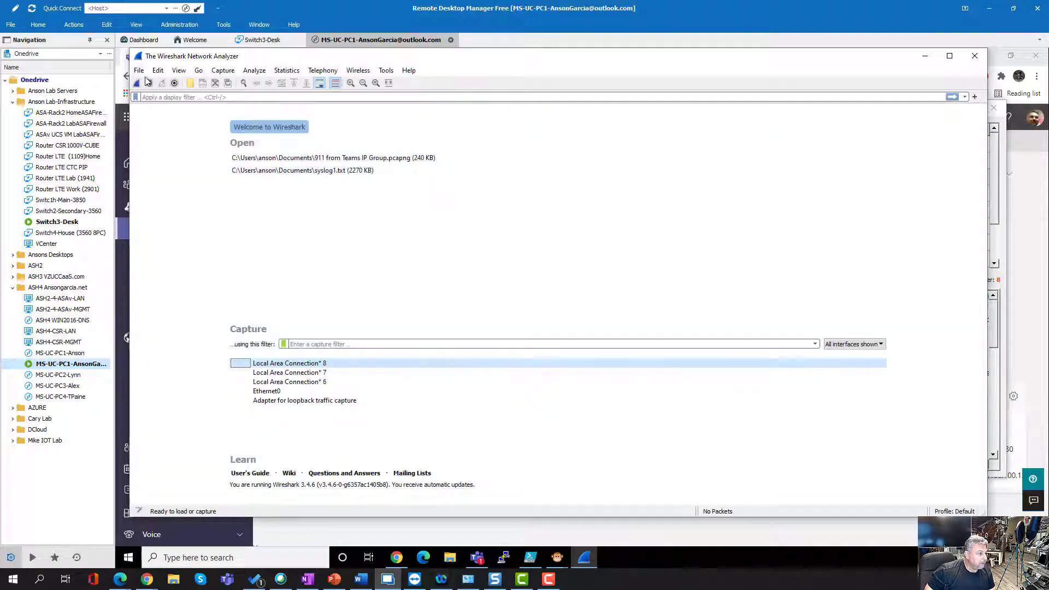
click(139, 71)
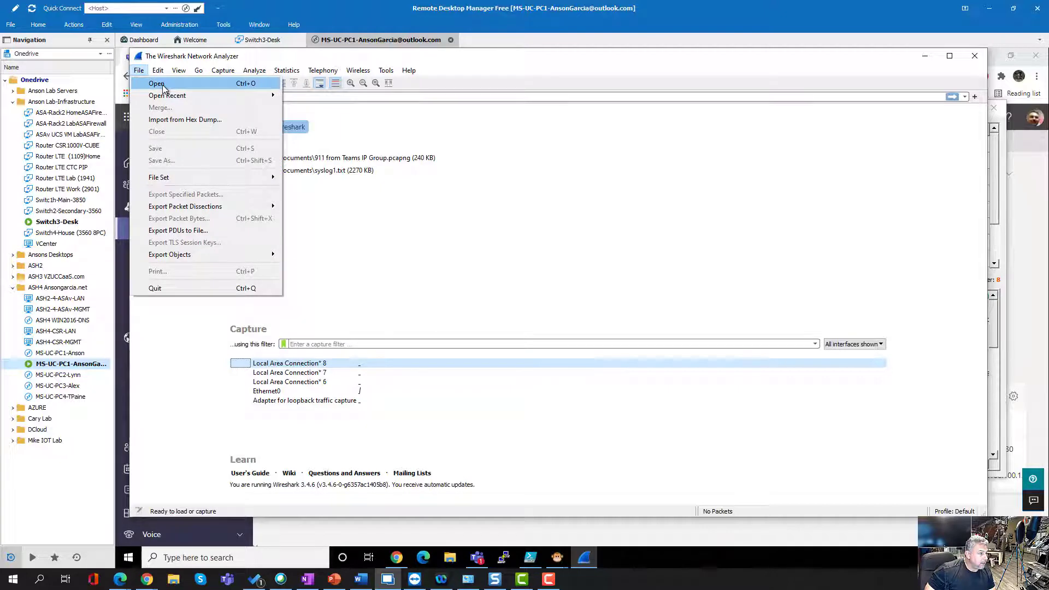
click(163, 85)
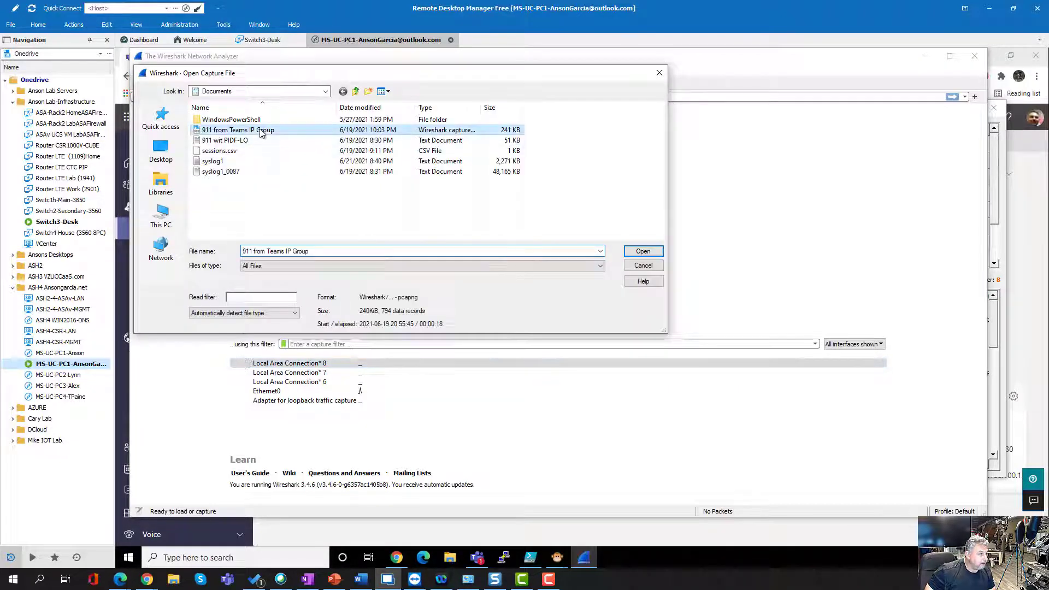
double_click(260, 129)
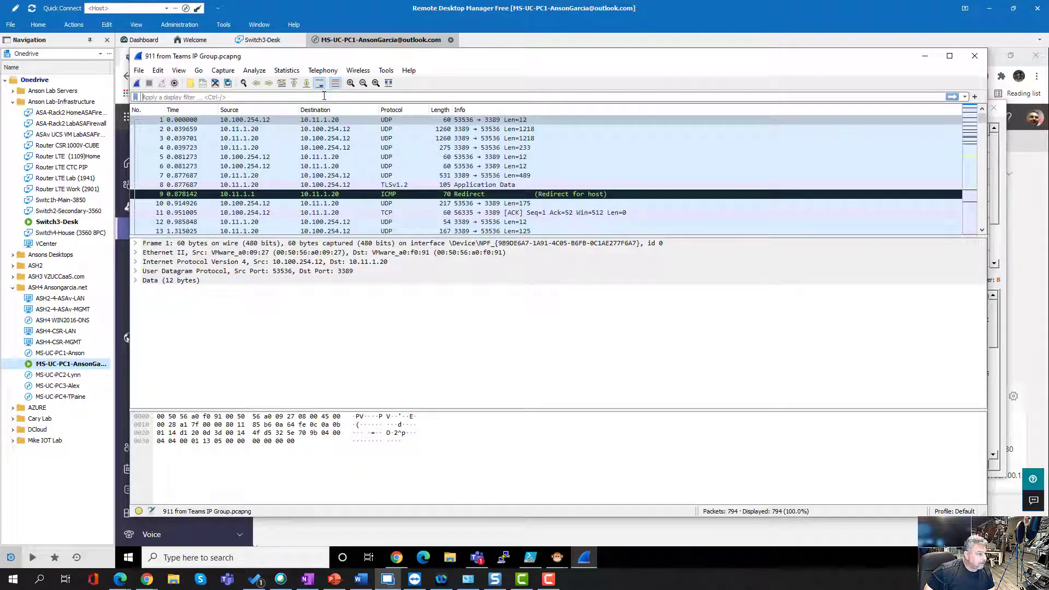
Filter the capture to sip and expand the SIP section of INVITE packet 544
text(sip)
key(Return)
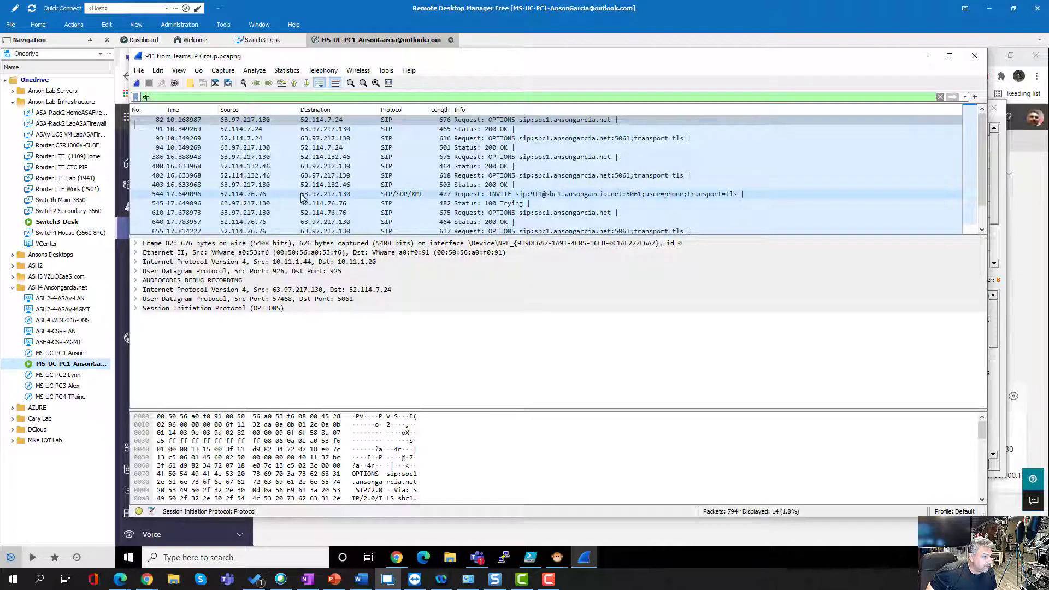
click(343, 198)
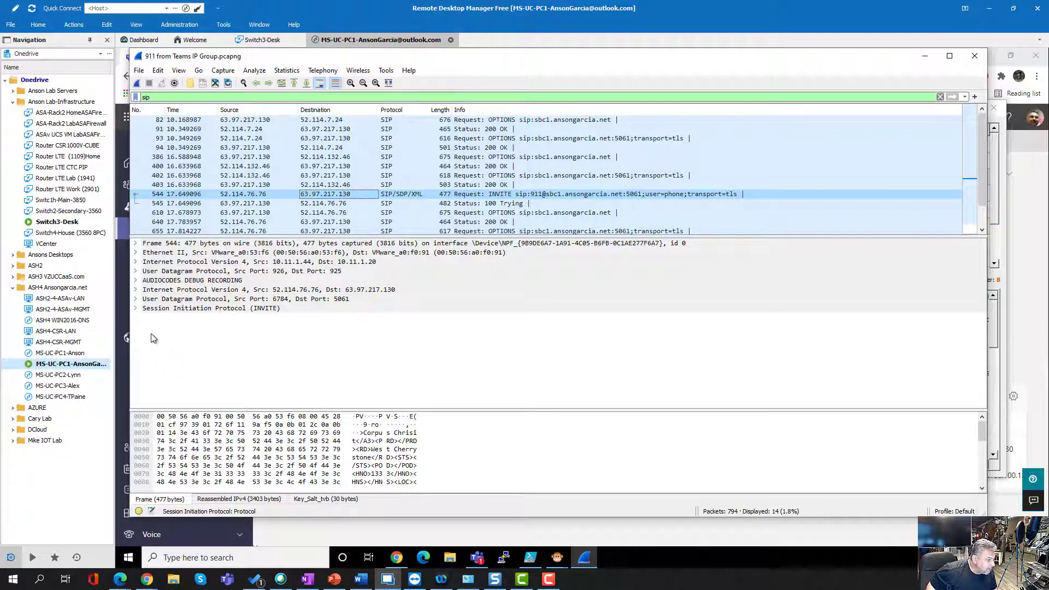
click(137, 308)
Expand all of the 911 INVITE's details and scroll down to its PIDF-LO civic address and ELIN
right_click(140, 309)
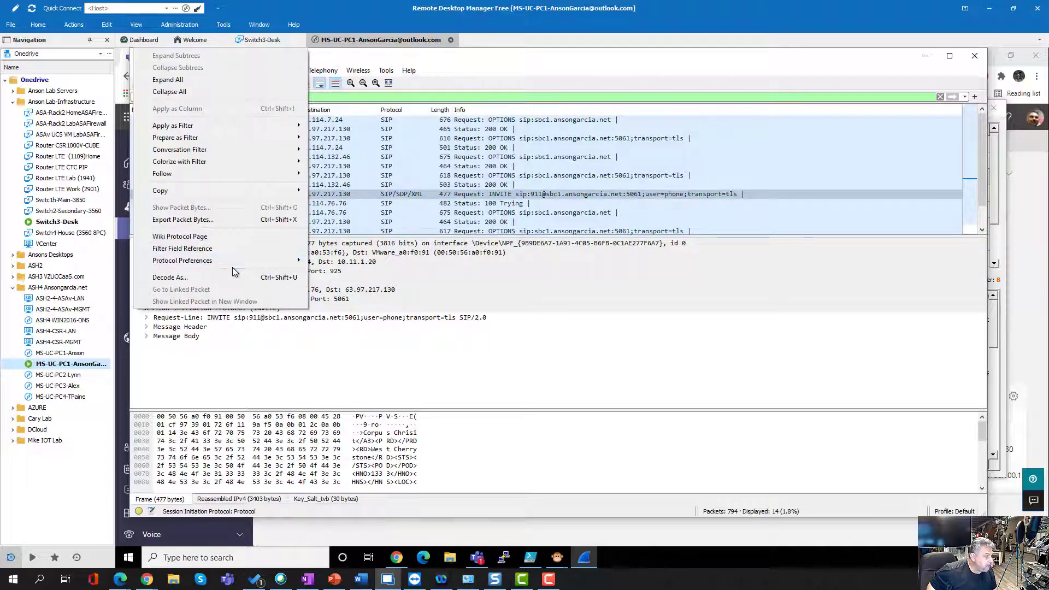
click(219, 80)
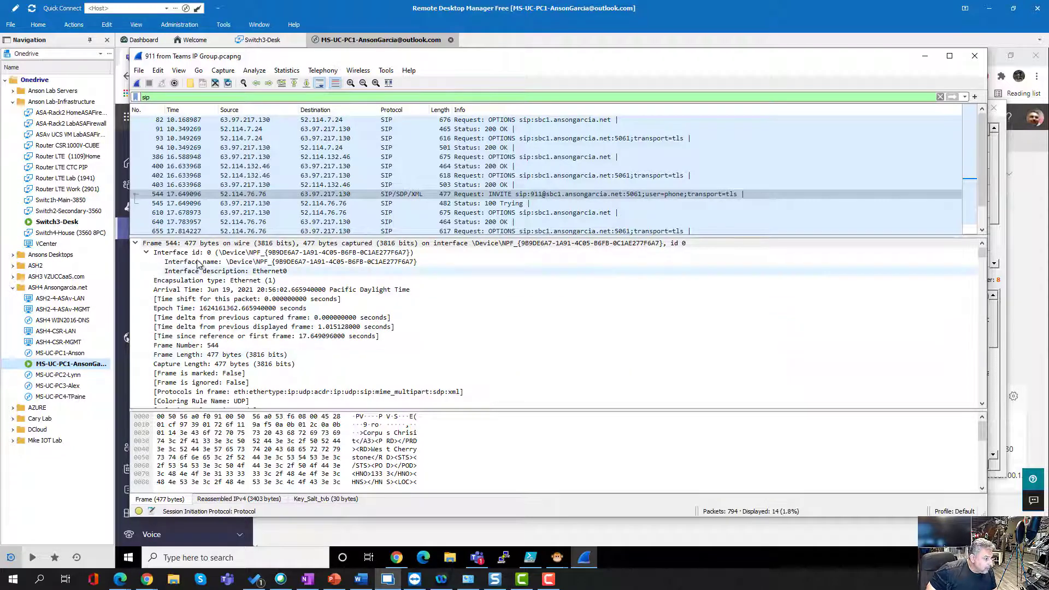
scroll(292, 331, down, 1)
scroll(292, 331, down, 20)
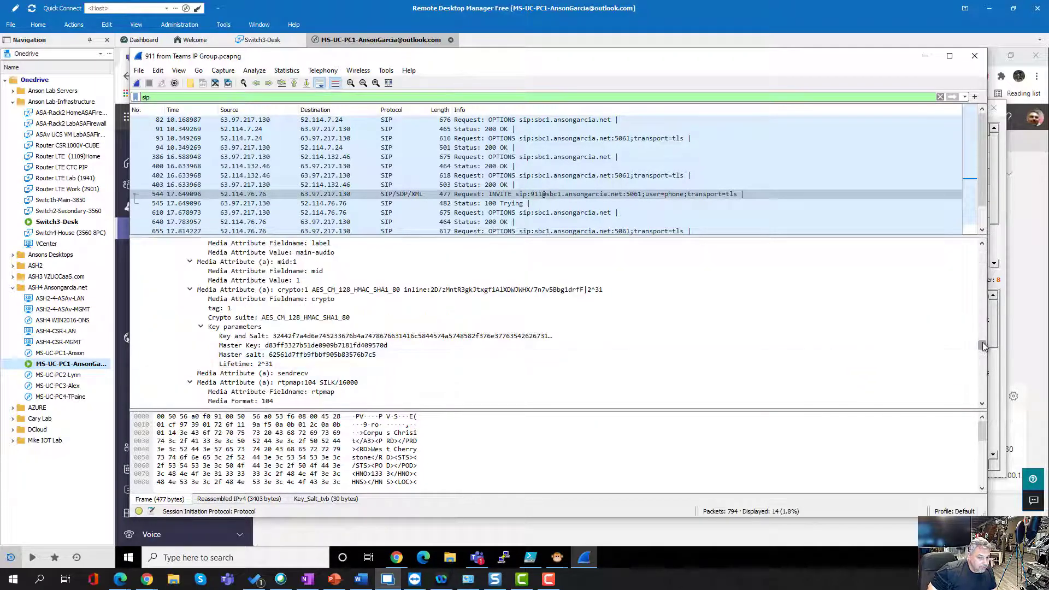
drag(982, 349, 978, 373)
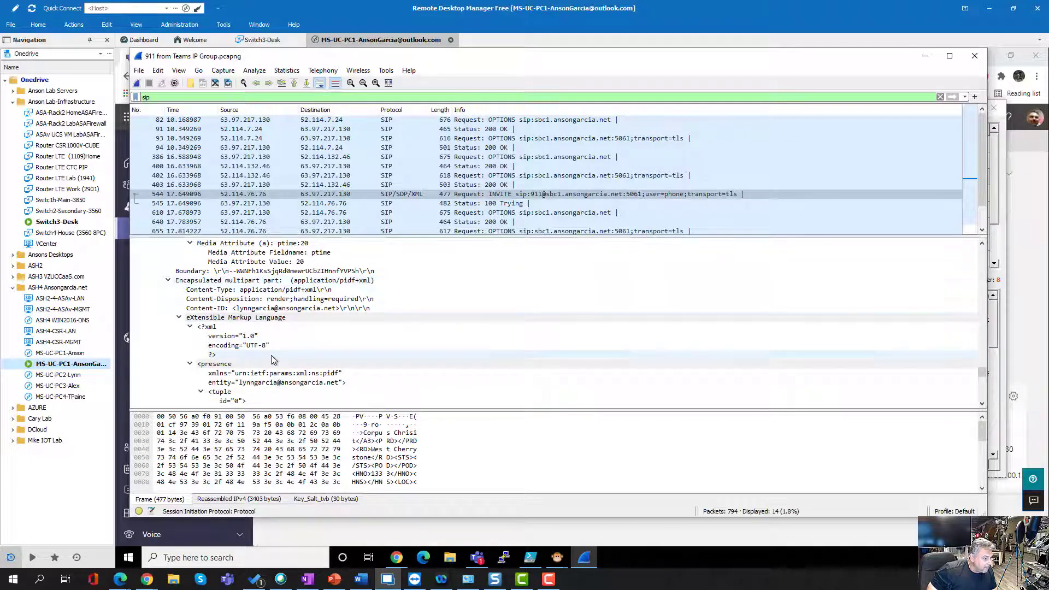
scroll(273, 359, down, 3)
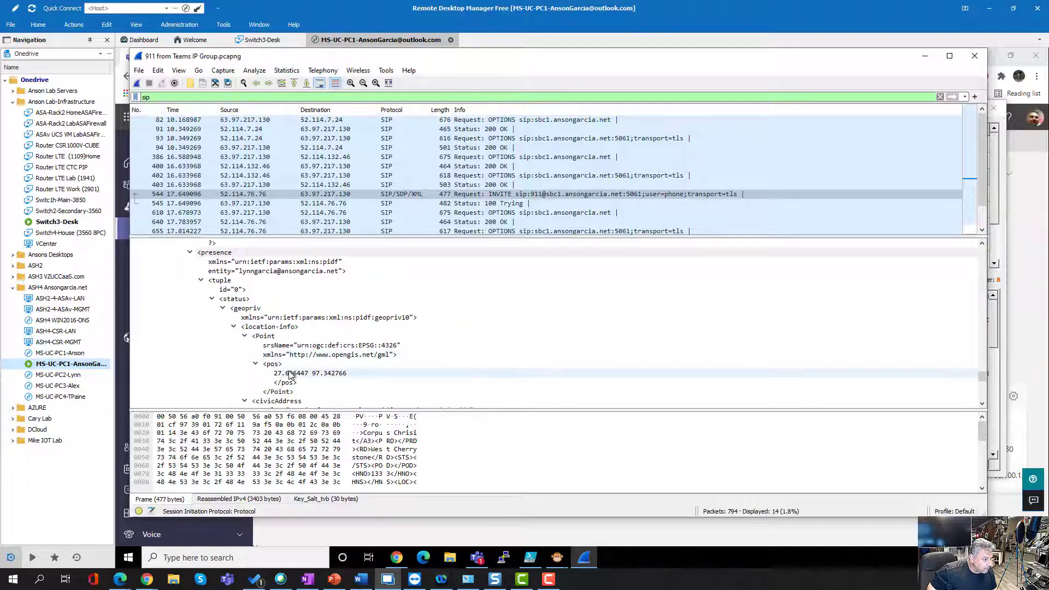
scroll(284, 373, down, 2)
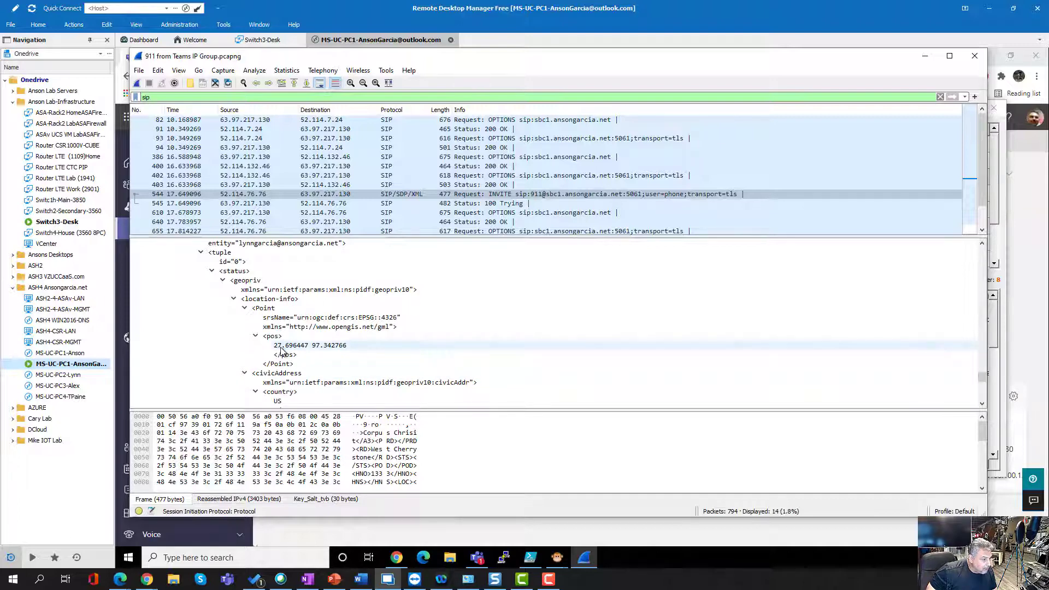
scroll(281, 352, down, 3)
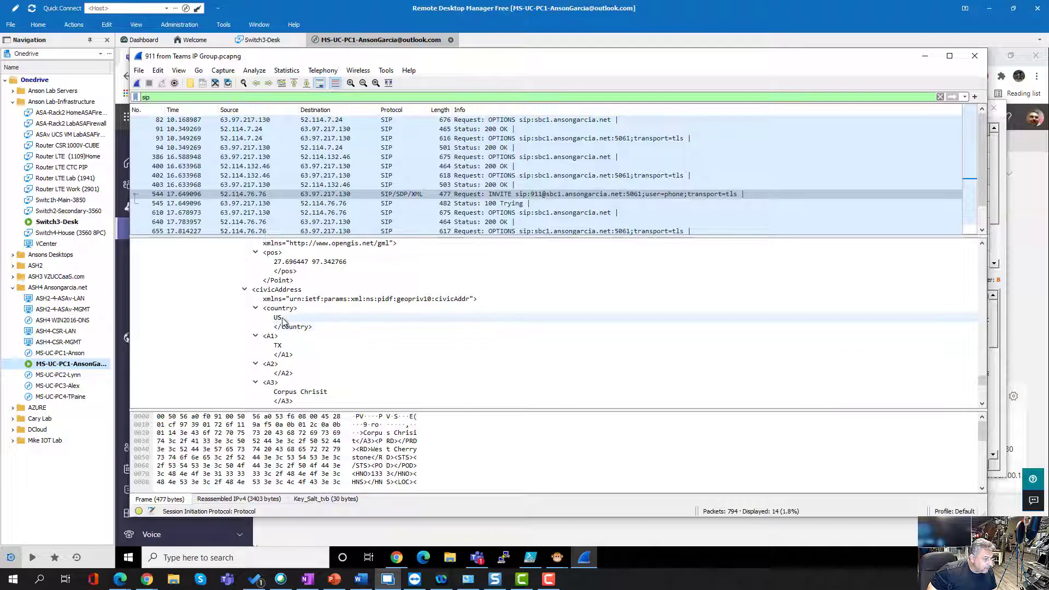
scroll(298, 378, down, 1)
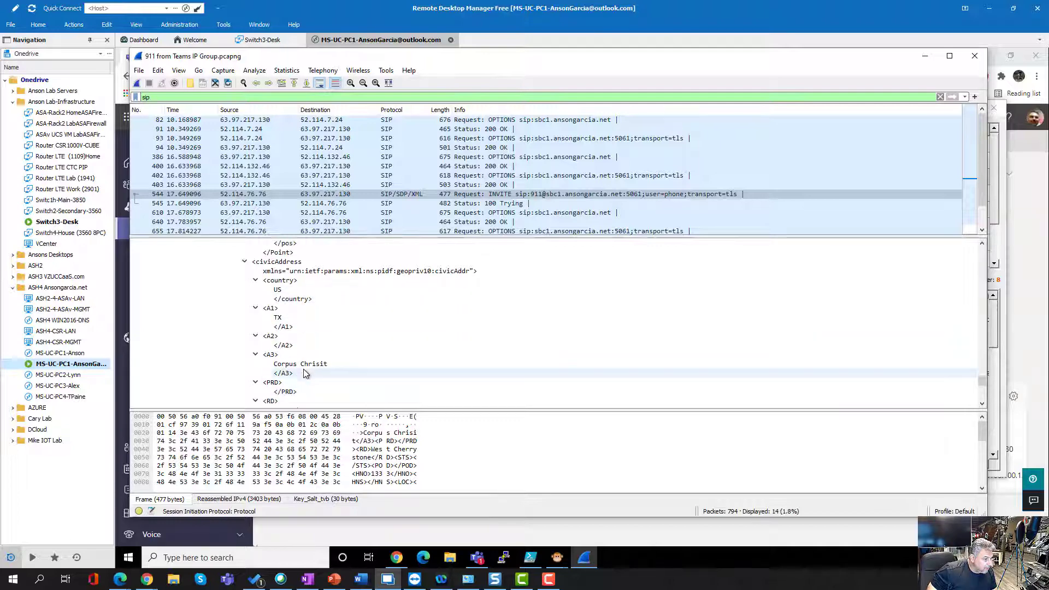
scroll(303, 371, down, 3)
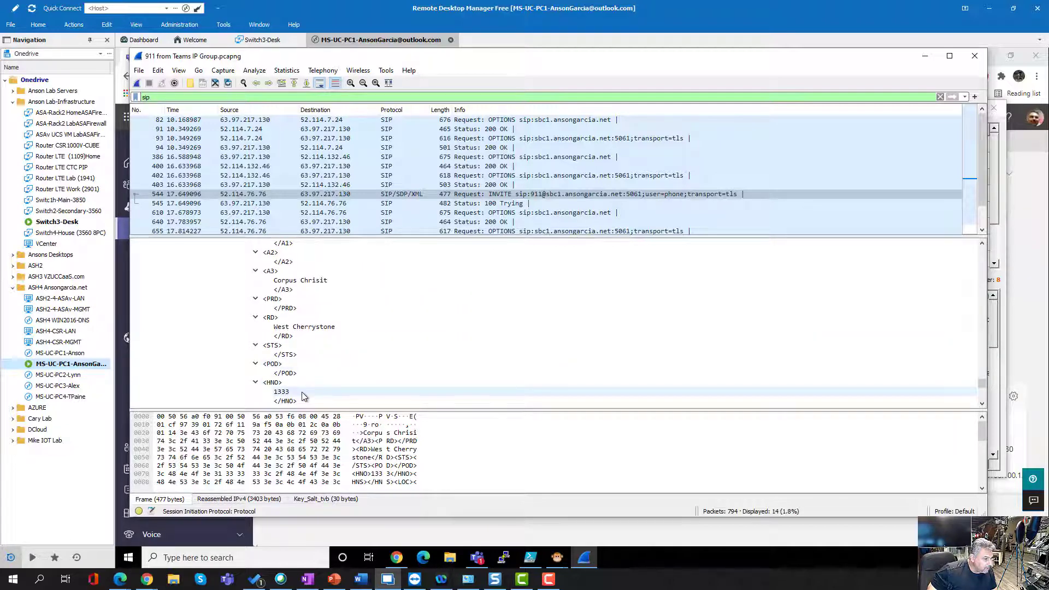
scroll(302, 392, down, 3)
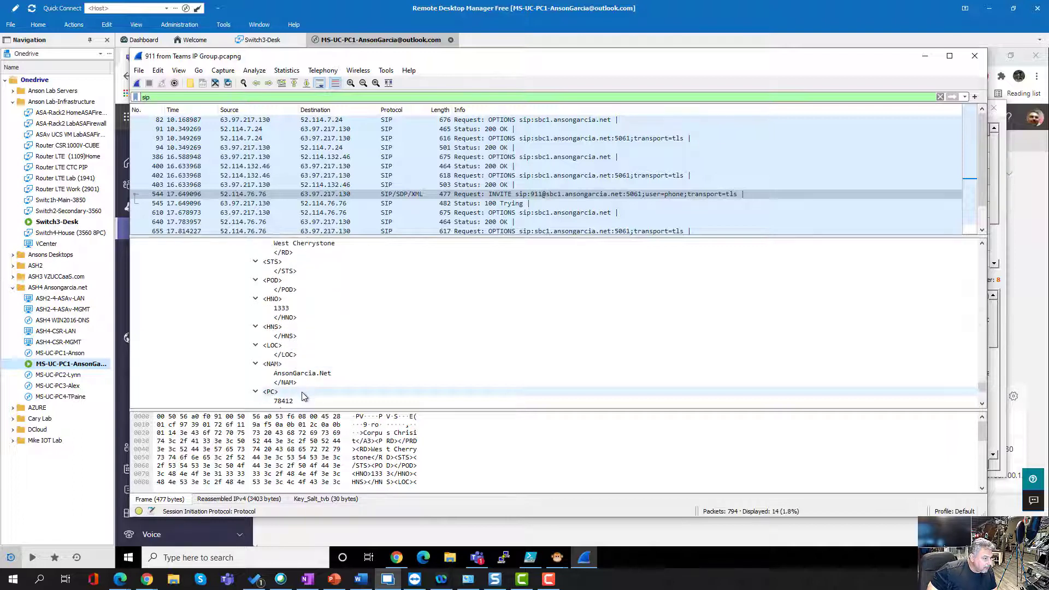
scroll(303, 392, down, 4)
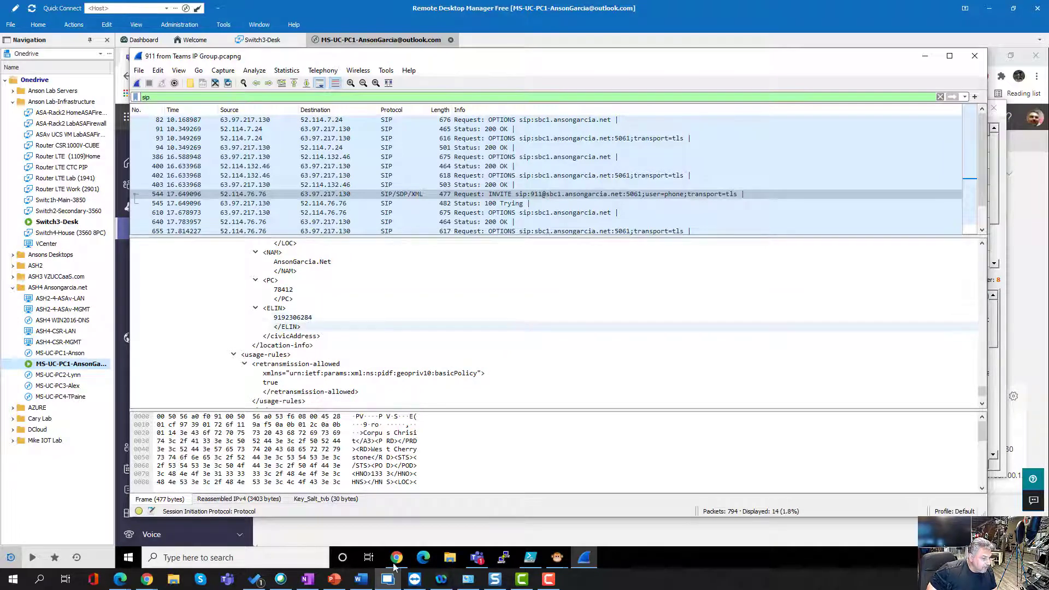
click(337, 581)
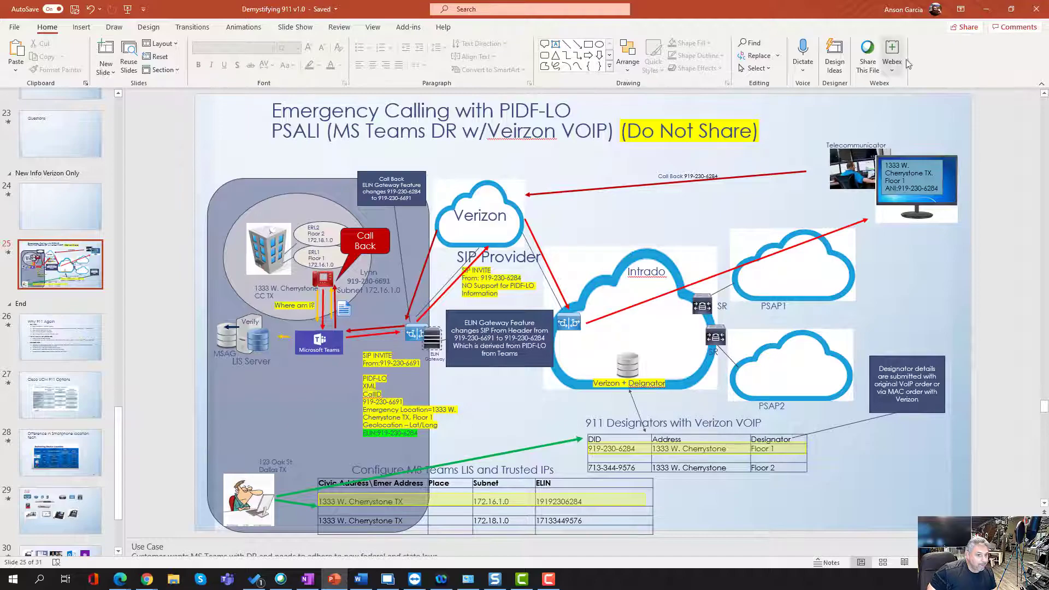
click(983, 10)
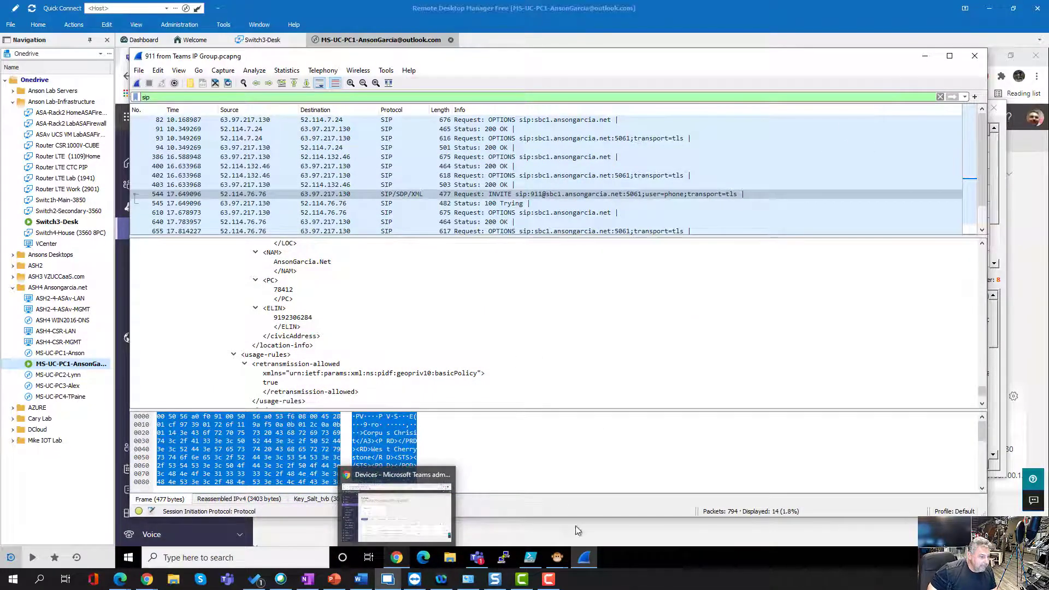
click(558, 557)
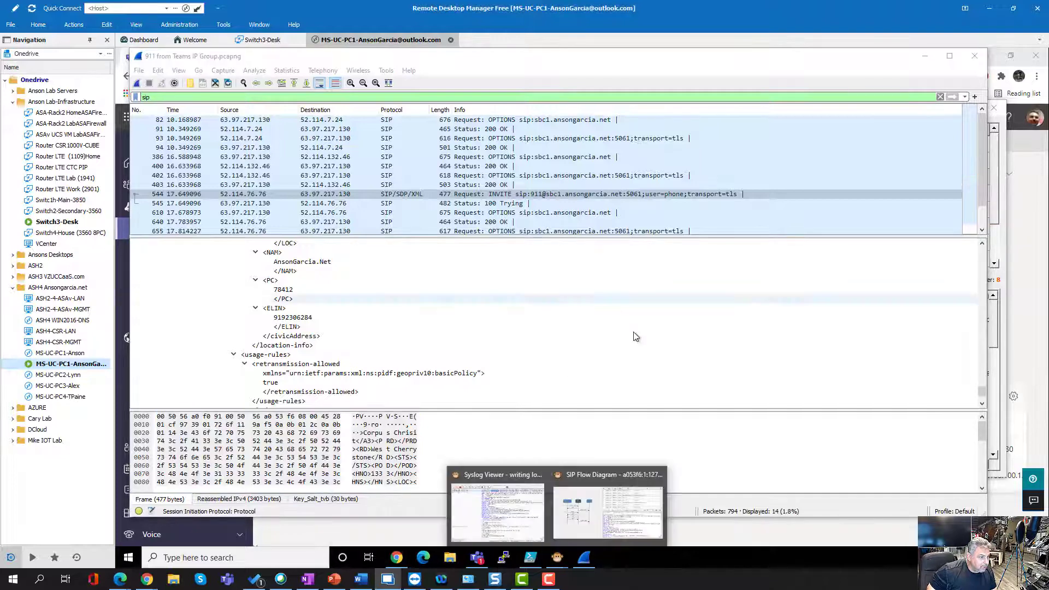
mouse_move(560, 546)
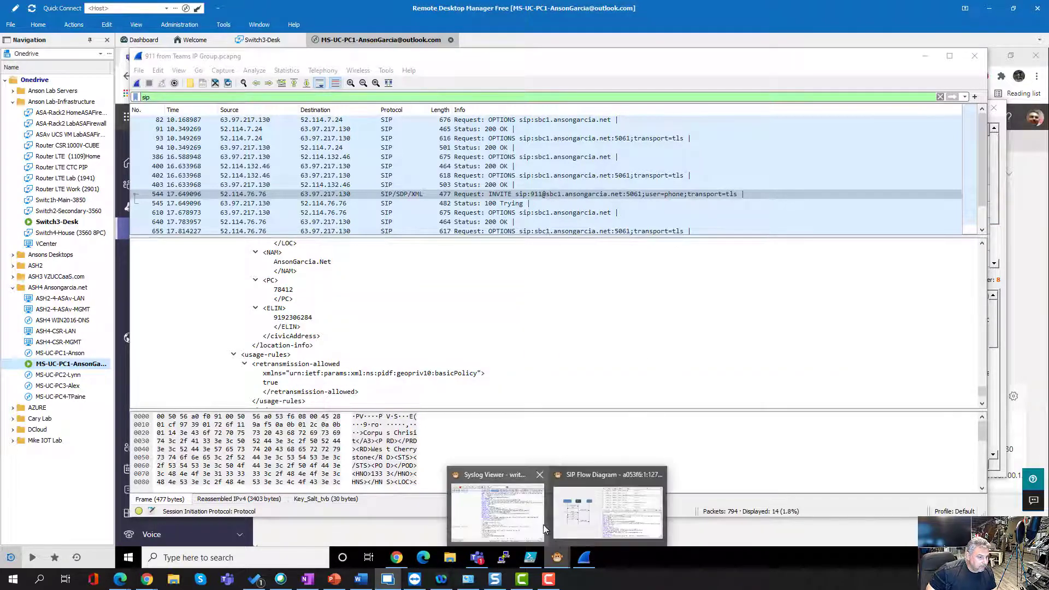
Select the SBC's INVITE (SDP) to 1.1.1.1 and highlight the ELIN number in its From header
click(578, 497)
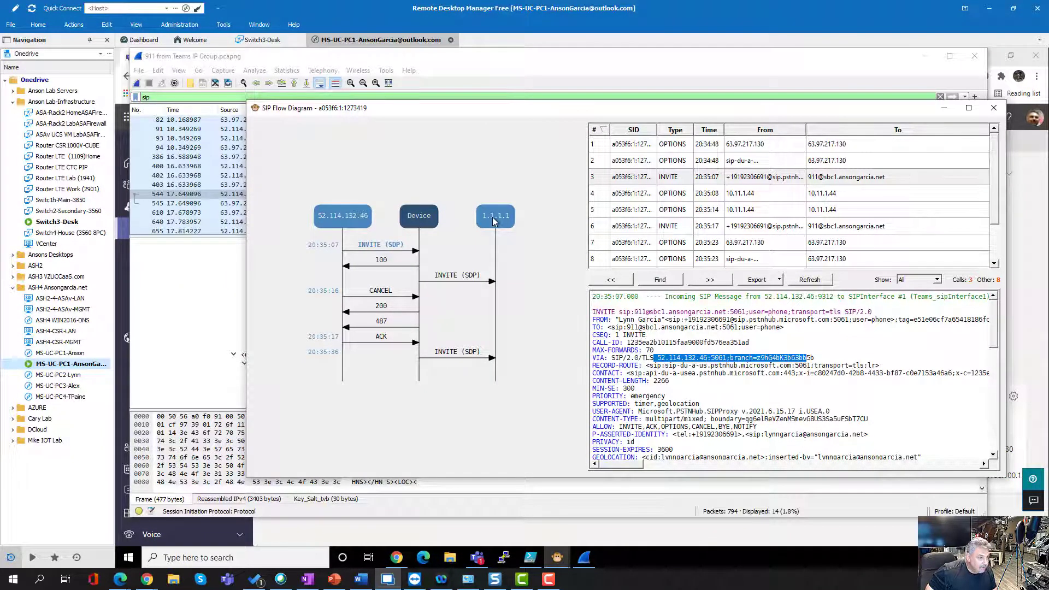
click(469, 280)
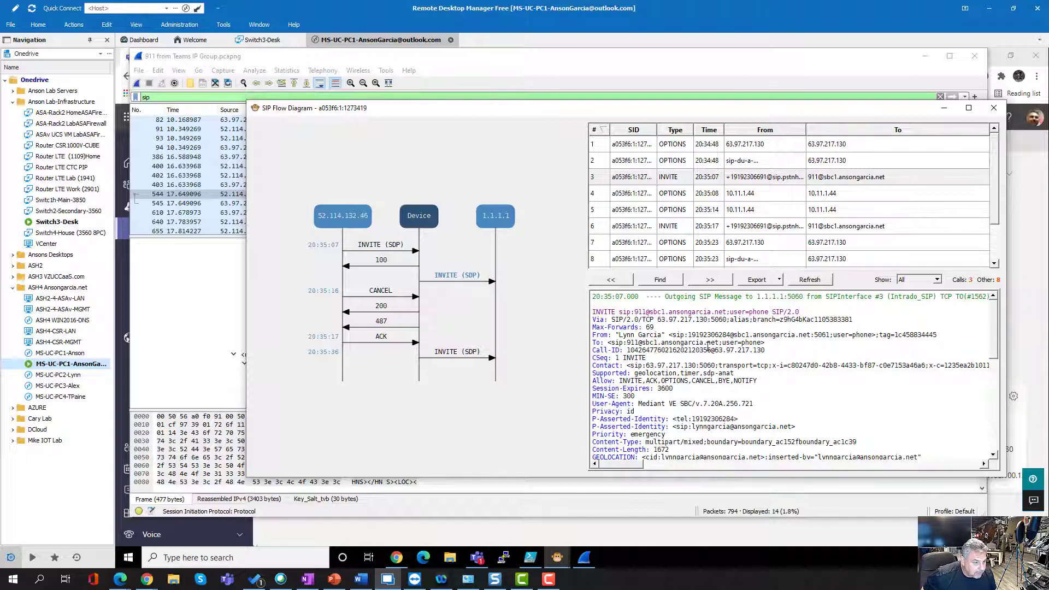
drag(715, 334, 730, 334)
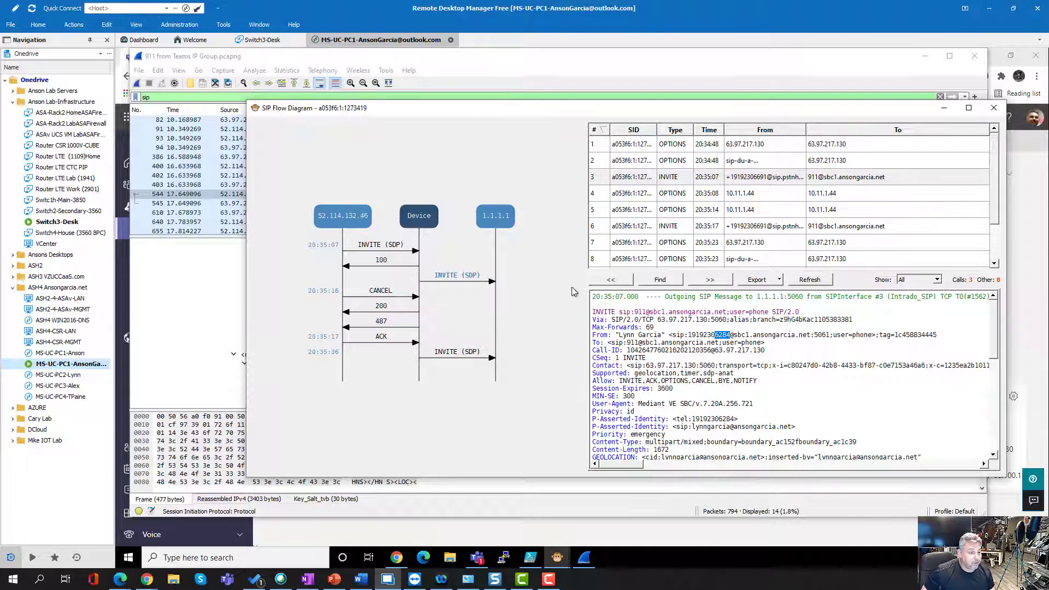
click(716, 338)
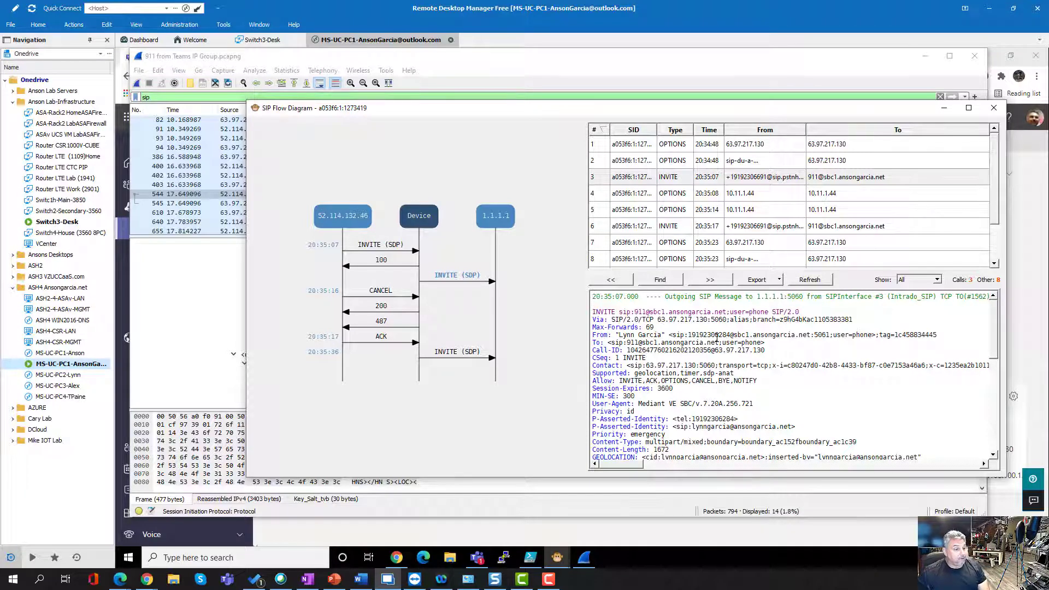